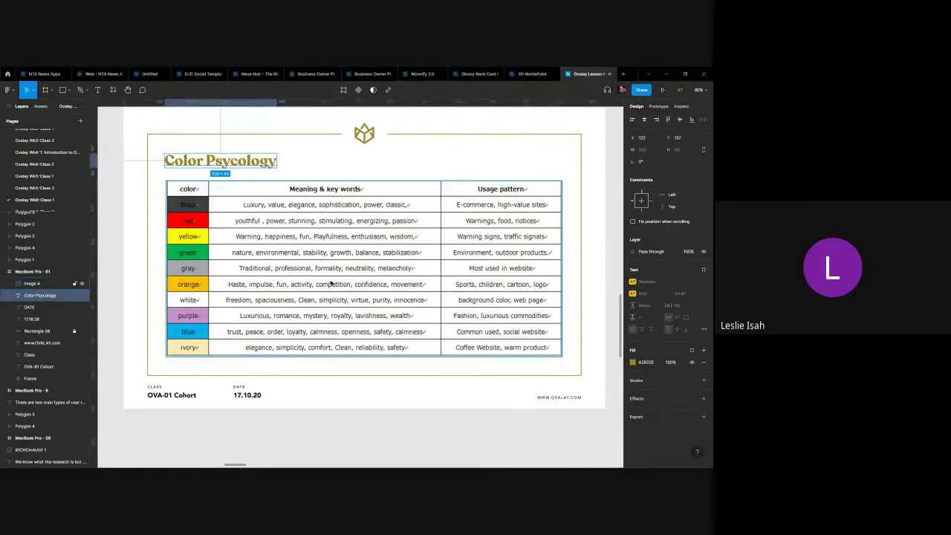
# Review the lesson slides from Color Psycology through the app UI comparison and Color Theory to the color wheel categories.
pyautogui.hscroll(5, 470, 327)
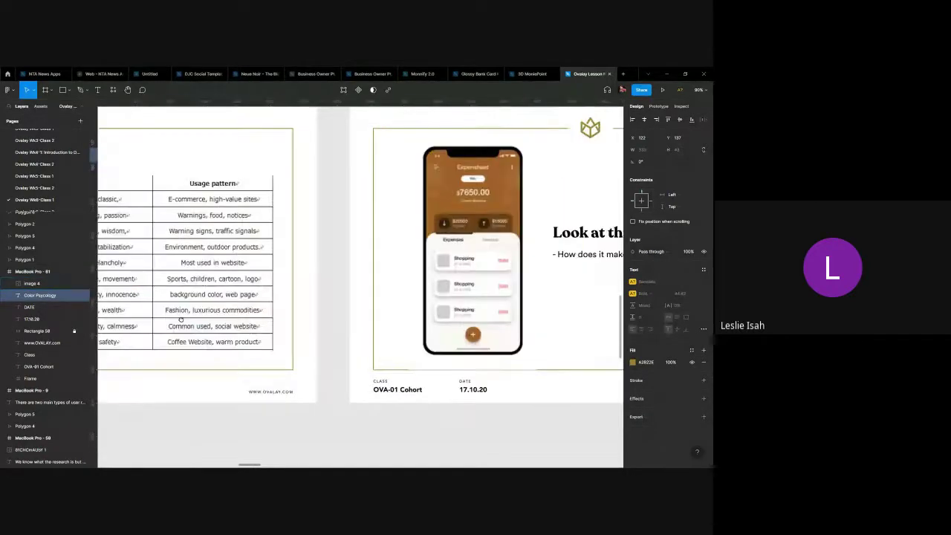
pyautogui.hscroll(-5, 470, 327)
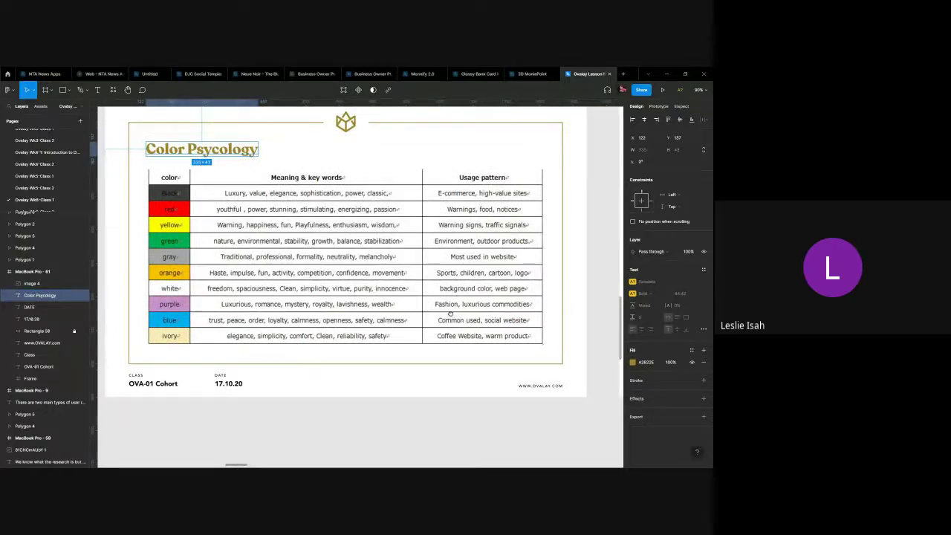
pyautogui.hscroll(5, 449, 316)
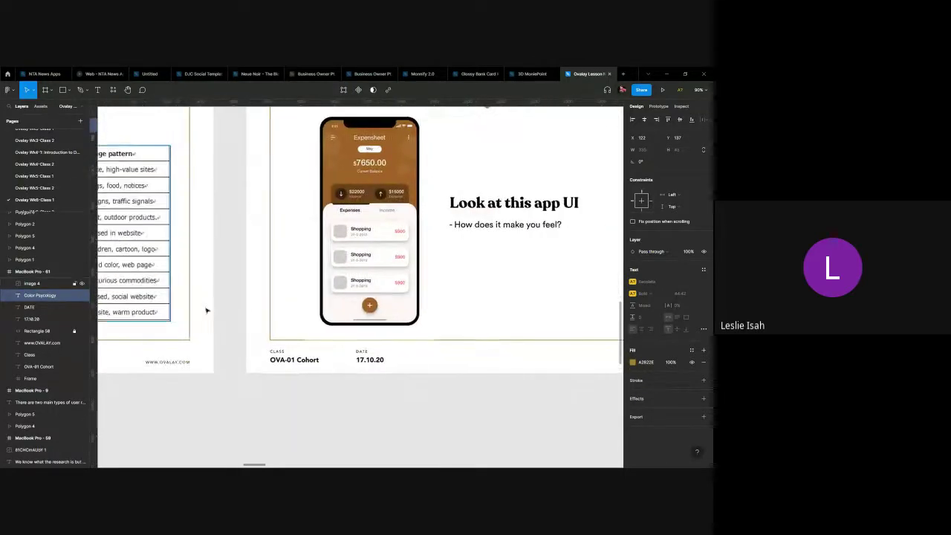
pyautogui.hscroll(10, 505, 303)
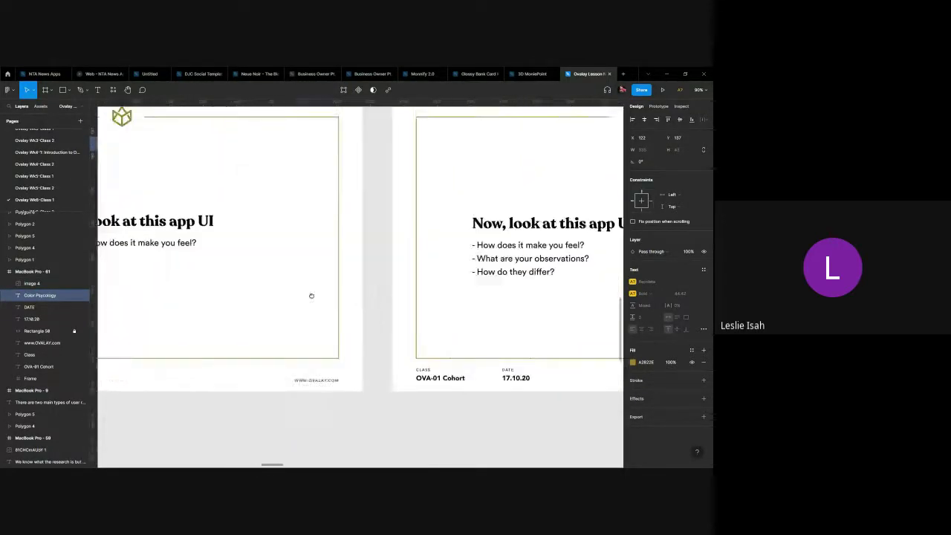
pyautogui.hscroll(10, 253, 296)
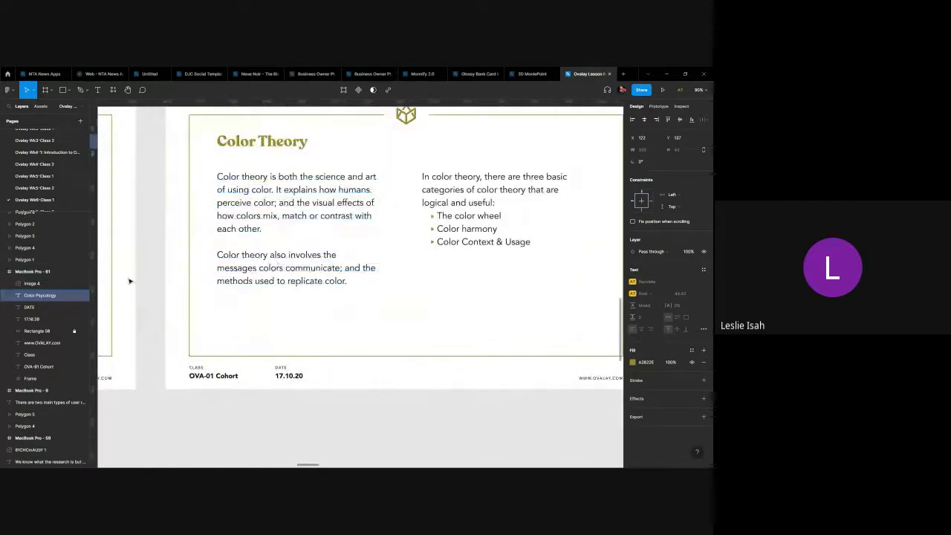
pyautogui.hscroll(5, 435, 270)
pyautogui.hscroll(-3, 471, 272)
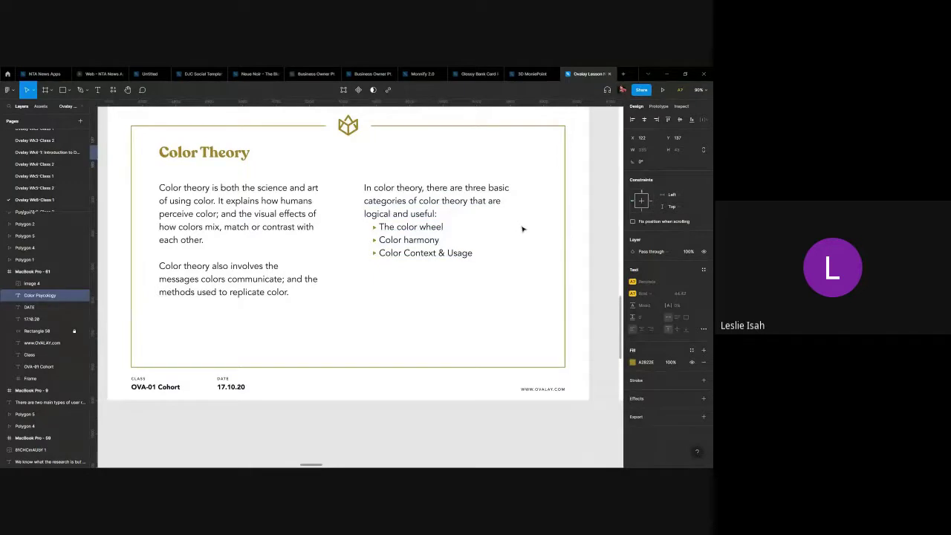
pyautogui.scroll(-5, 575, 242)
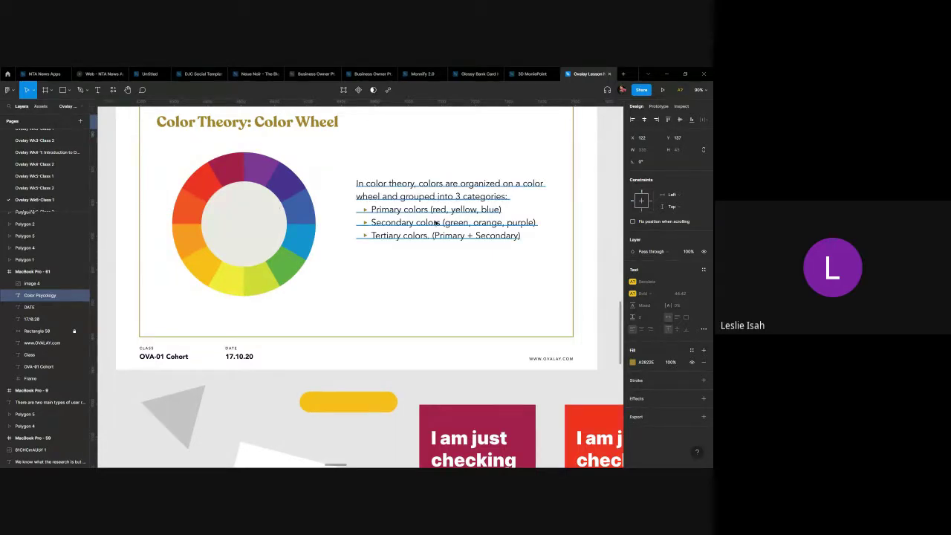
# Examine the color wheel slide dividing warm from cool colors and the following slide about color temperature.
pyautogui.press('n')
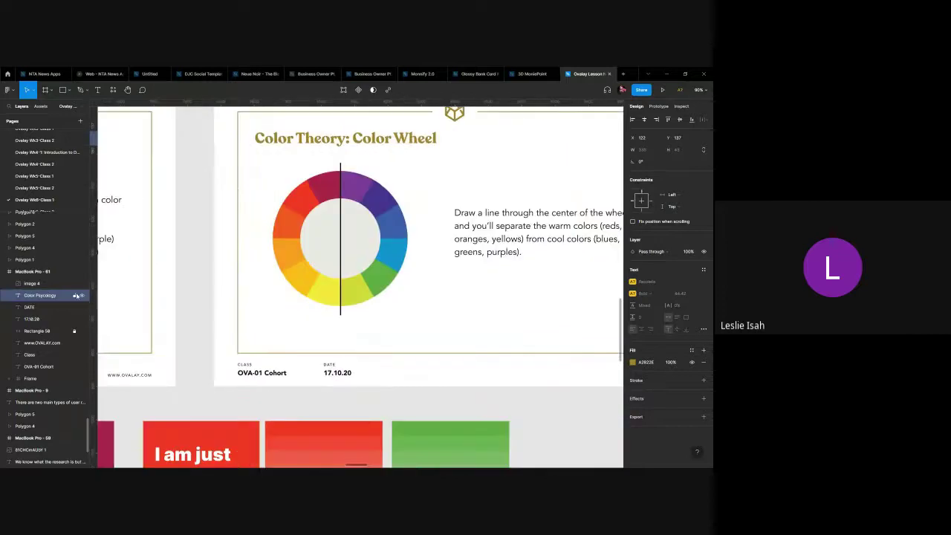
pyautogui.hscroll(-2, 390, 303)
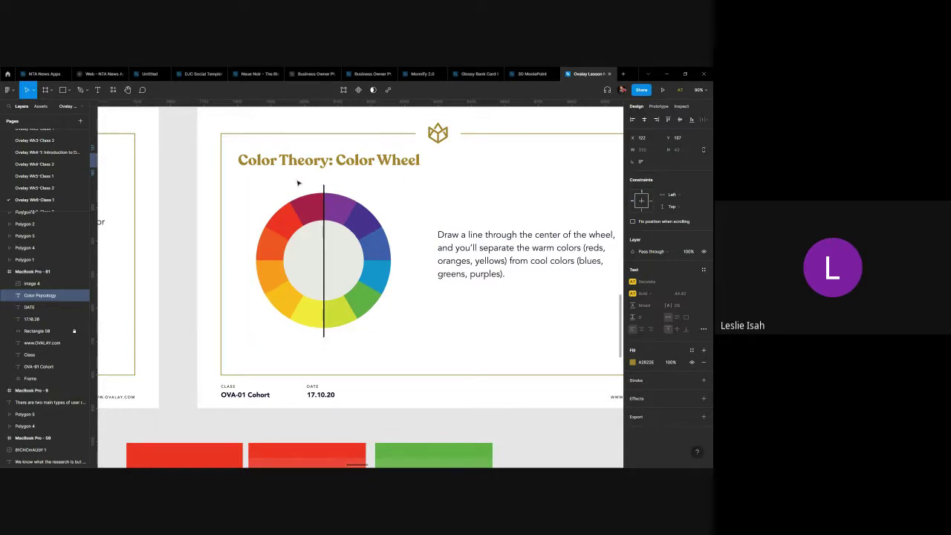
pyautogui.click(323, 196)
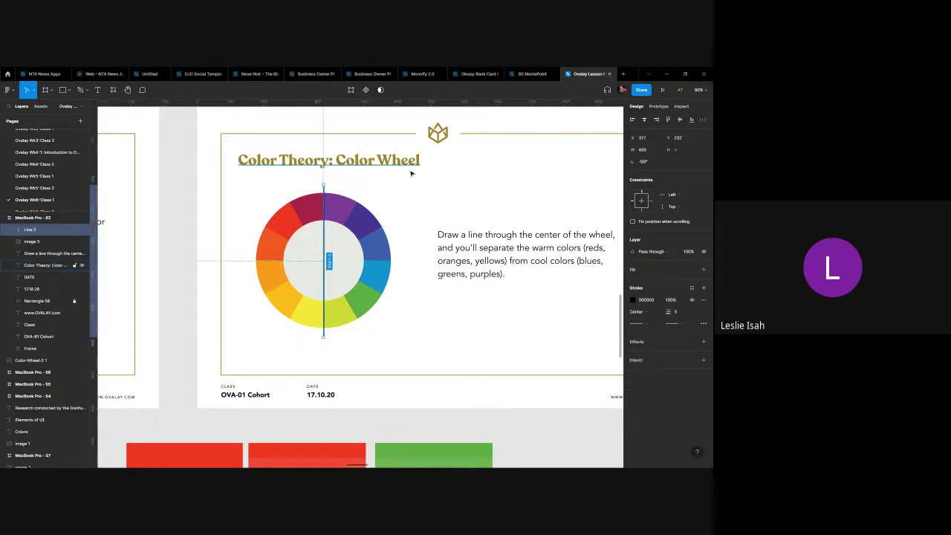
pyautogui.click(476, 210)
pyautogui.hscroll(5, 481, 208)
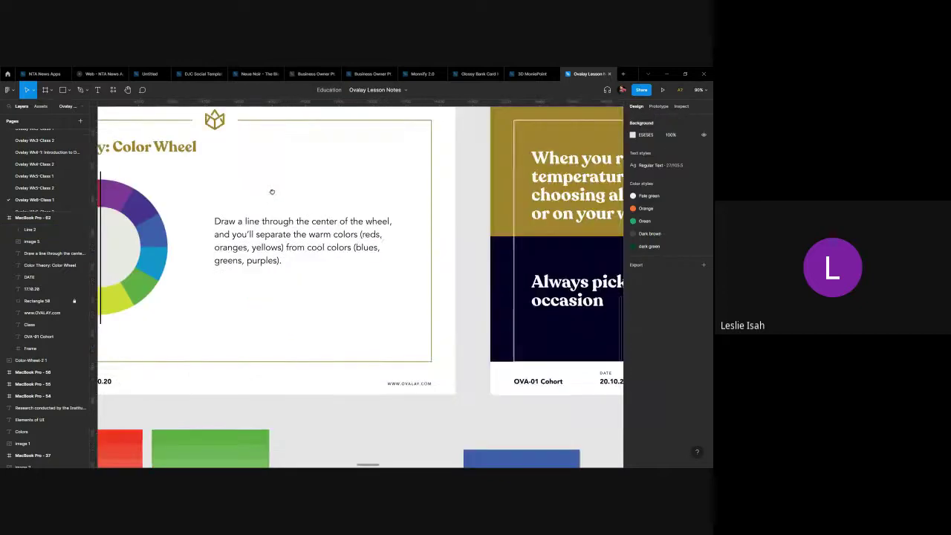
pyautogui.hscroll(7, 465, 214)
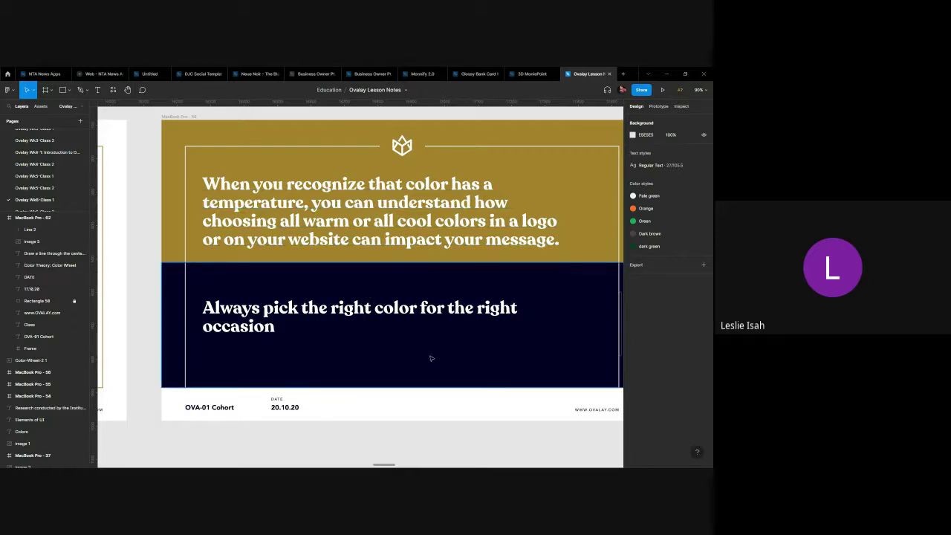
pyautogui.moveTo(467, 348); pyautogui.dragTo(217, 324)
pyautogui.hscroll(5, 217, 324)
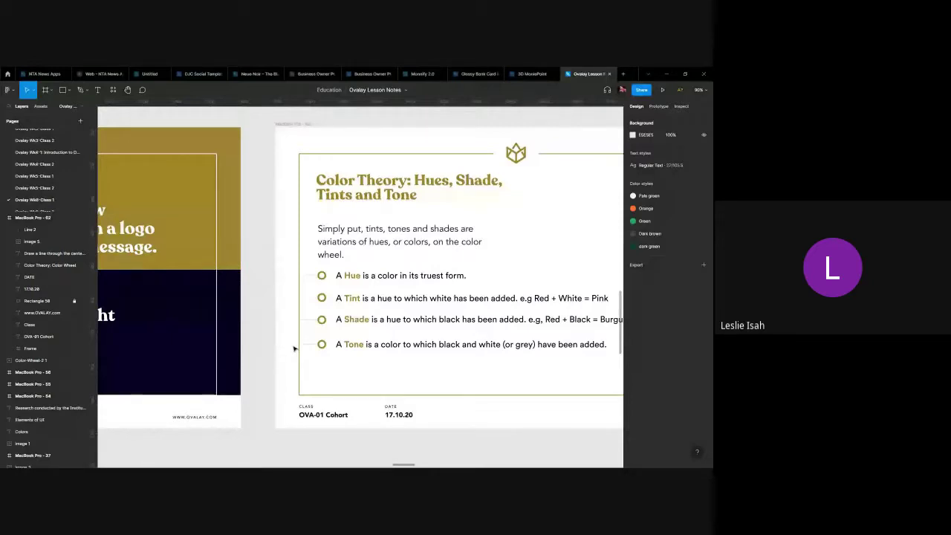
pyautogui.hotkey('shift', 'n')
pyautogui.press('n')
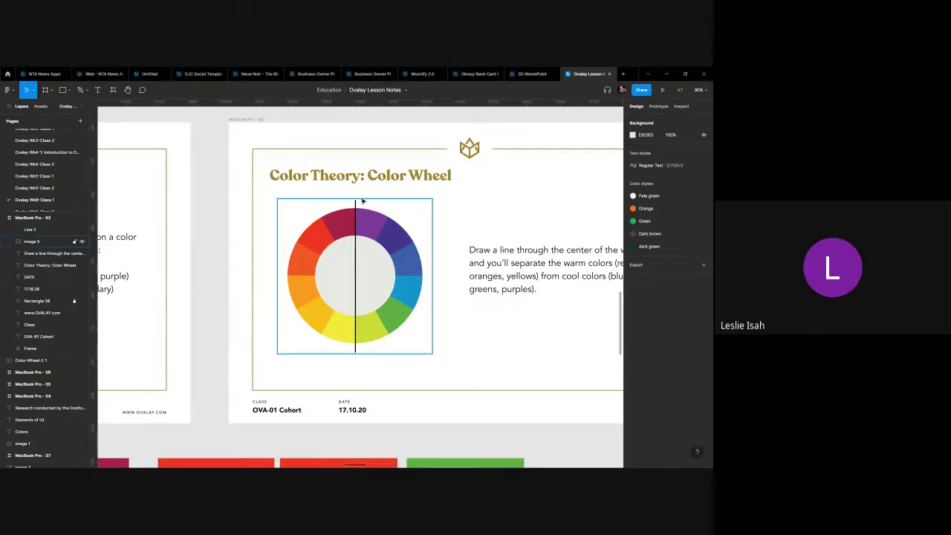
pyautogui.moveTo(356, 192); pyautogui.dragTo(452, 361)
pyautogui.click(550, 328)
pyautogui.hscroll(15, 551, 328)
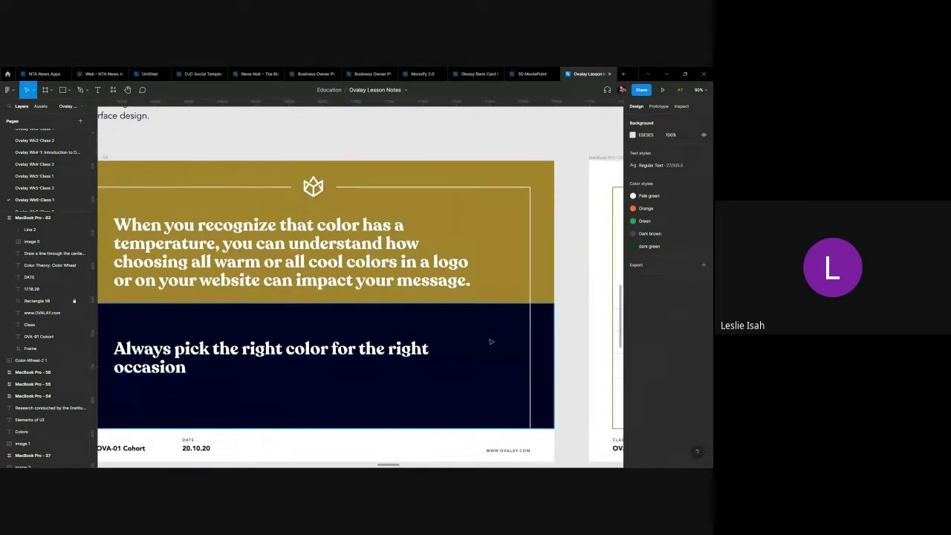
# Examine the slides on hues, shades, tints and tones and the definitions of the color schemes.
pyautogui.hscroll(10, 489, 334)
pyautogui.hscroll(5, 264, 287)
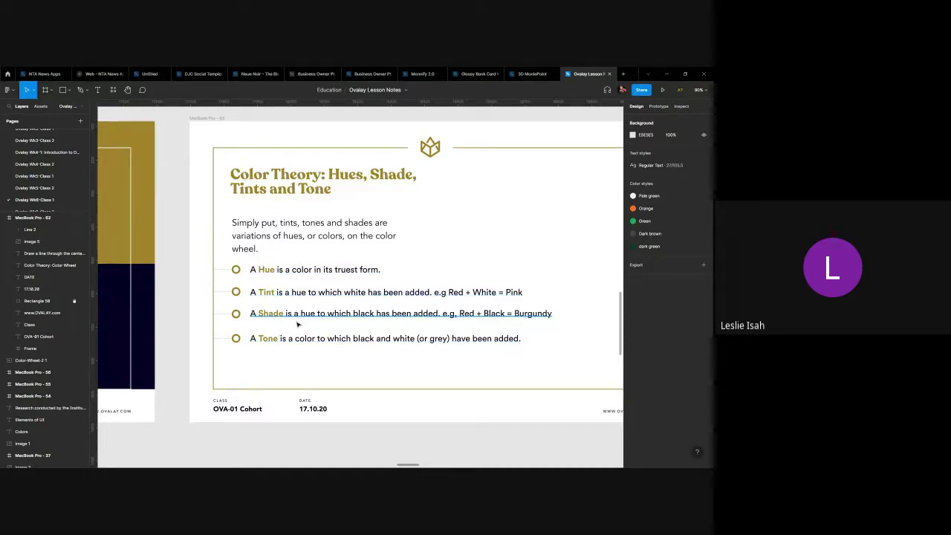
pyautogui.hscroll(10, 297, 324)
pyautogui.hscroll(-4, 283, 329)
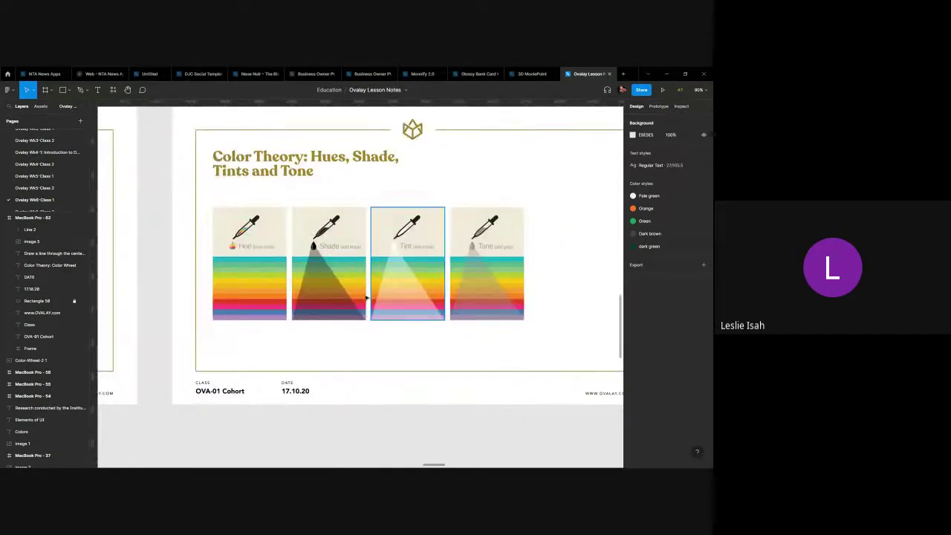
pyautogui.hscroll(10, 395, 307)
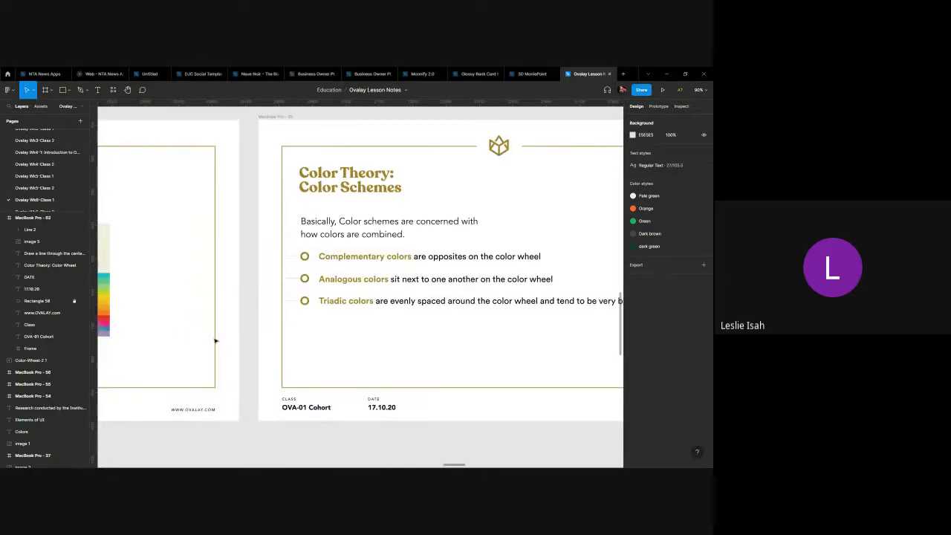
pyautogui.hscroll(-2, 382, 322)
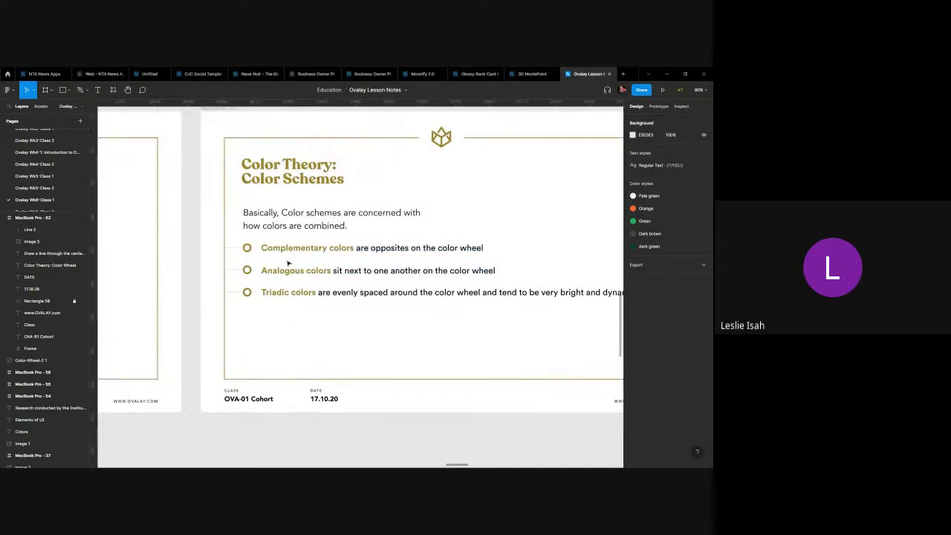
pyautogui.click(282, 295)
pyautogui.click(401, 318)
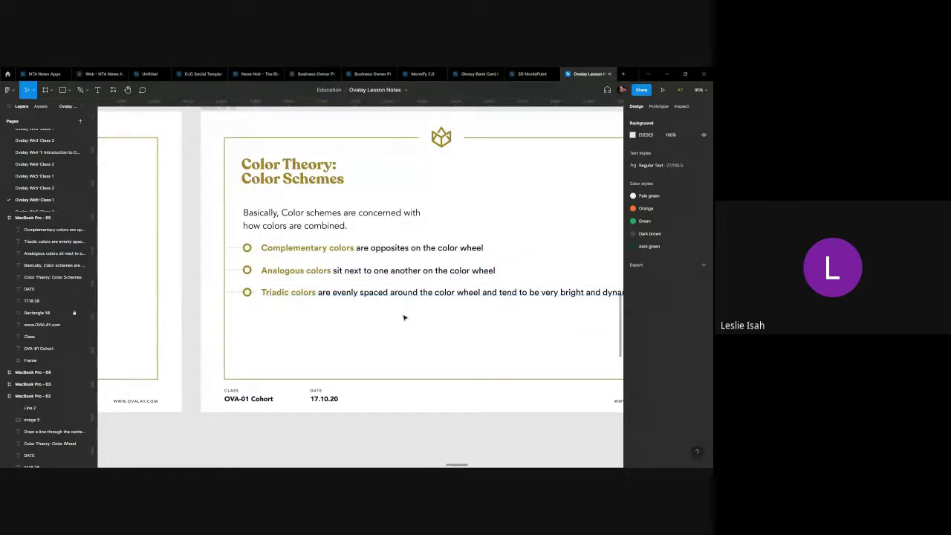
# Examine the complementary, analogous and triadic wheel diagrams on the Color Schemes slide.
pyautogui.hscroll(10, 384, 318)
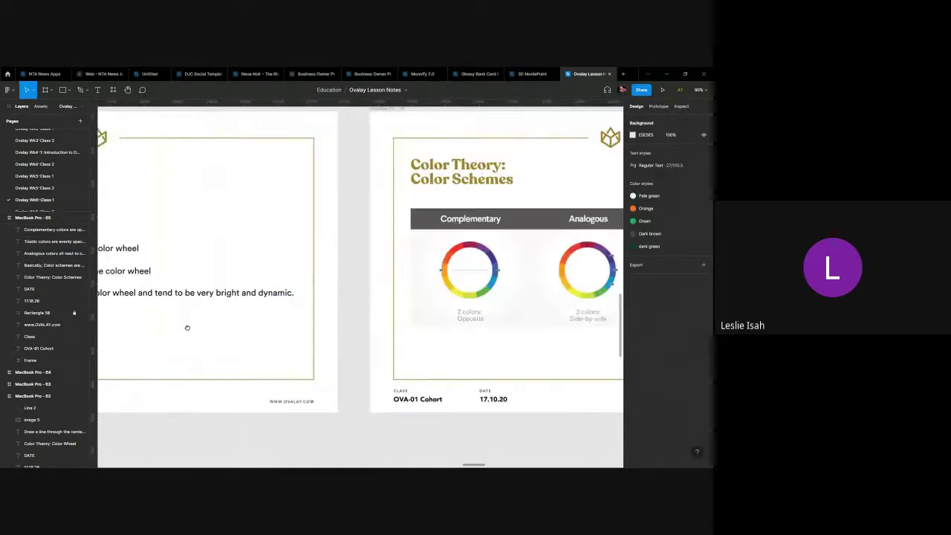
pyautogui.hscroll(-2, 187, 327)
pyautogui.moveTo(416, 330); pyautogui.dragTo(172, 325)
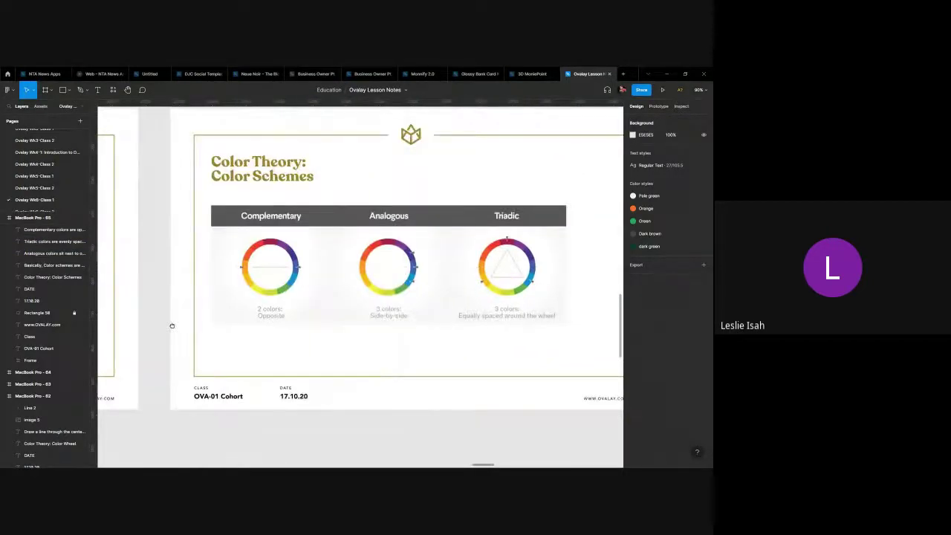
pyautogui.moveTo(414, 318); pyautogui.dragTo(170, 318)
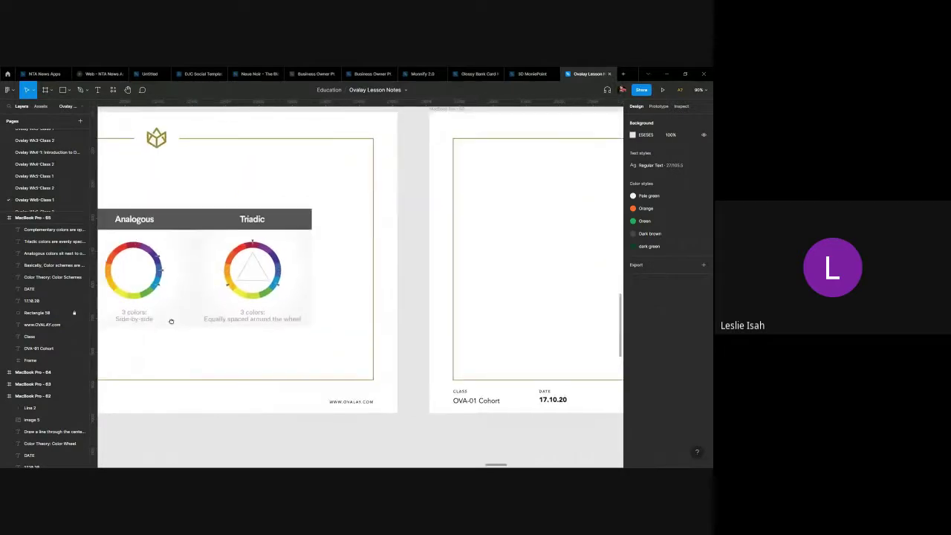
pyautogui.hscroll(-5, 223, 359)
pyautogui.moveTo(223, 359); pyautogui.dragTo(314, 356)
pyautogui.hscroll(3, 338, 347)
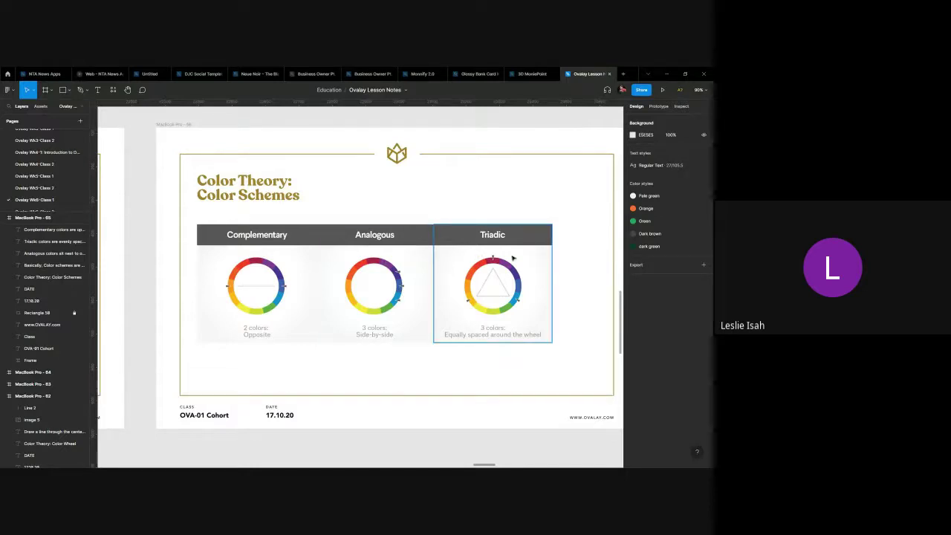
# Straighten the tilted color wheel image beneath the slides by rotating it to 0°.
pyautogui.scroll(-10, 245, 385)
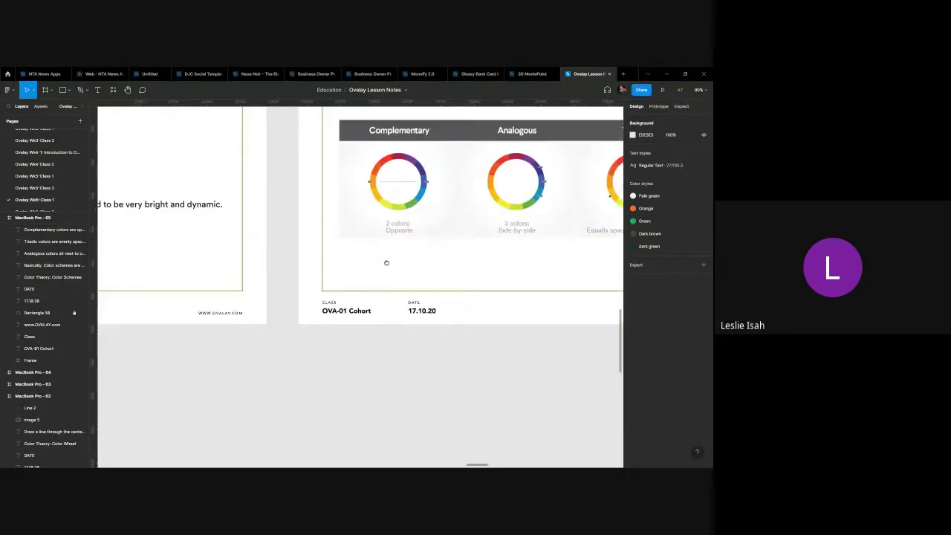
pyautogui.scroll(-5, 596, 353)
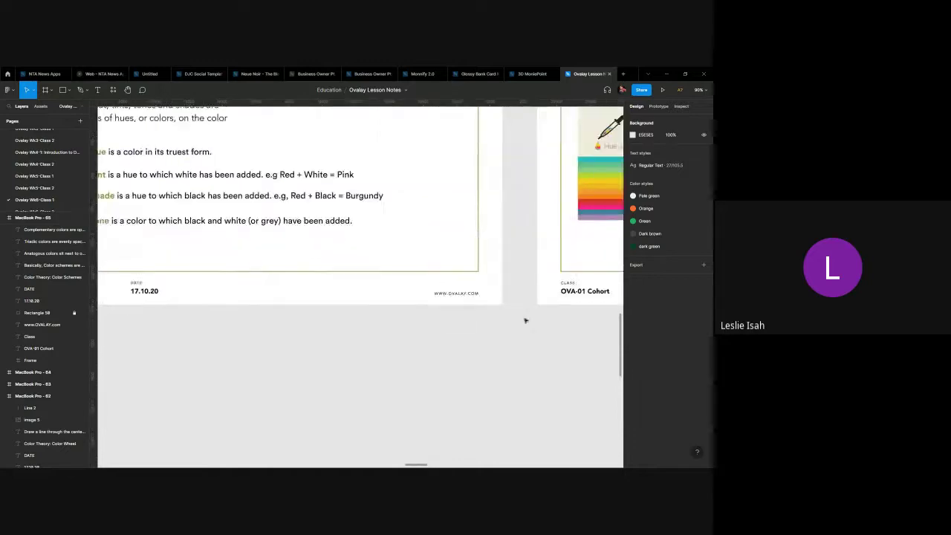
pyautogui.hscroll(-10, 352, 312)
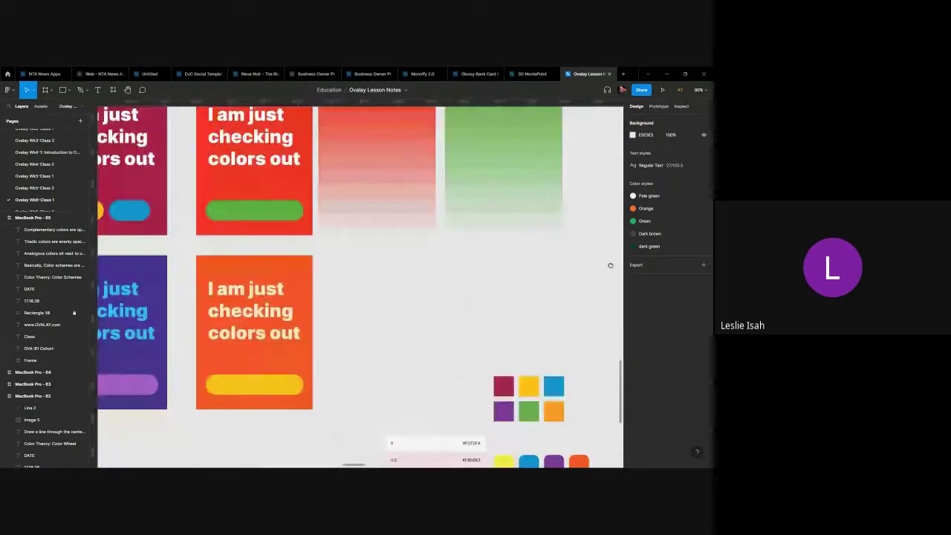
pyautogui.hscroll(-4, 171, 298)
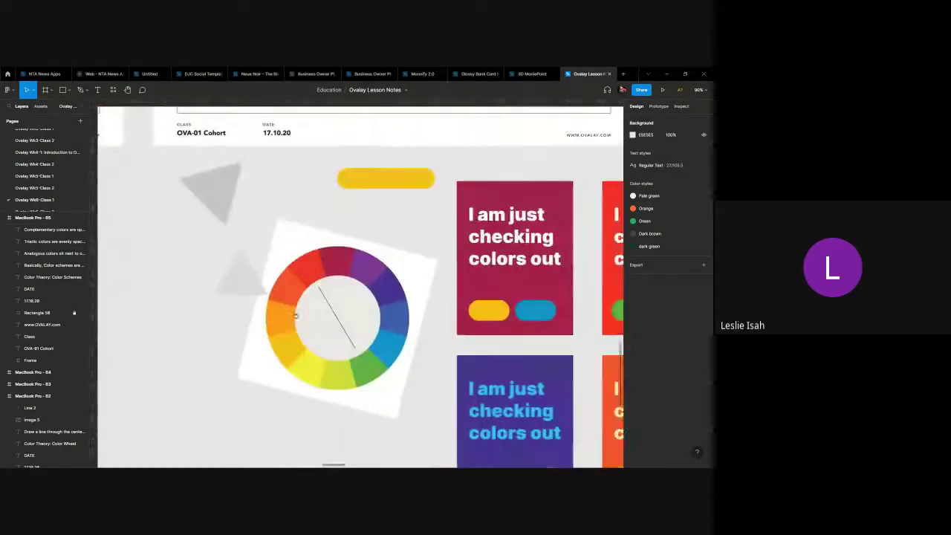
pyautogui.click(359, 402)
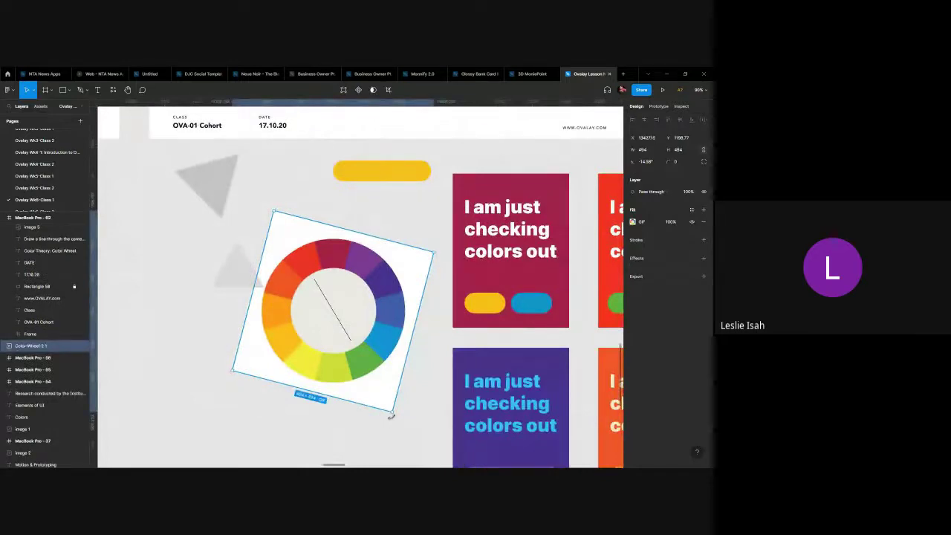
pyautogui.moveTo(391, 416); pyautogui.dragTo(407, 403)
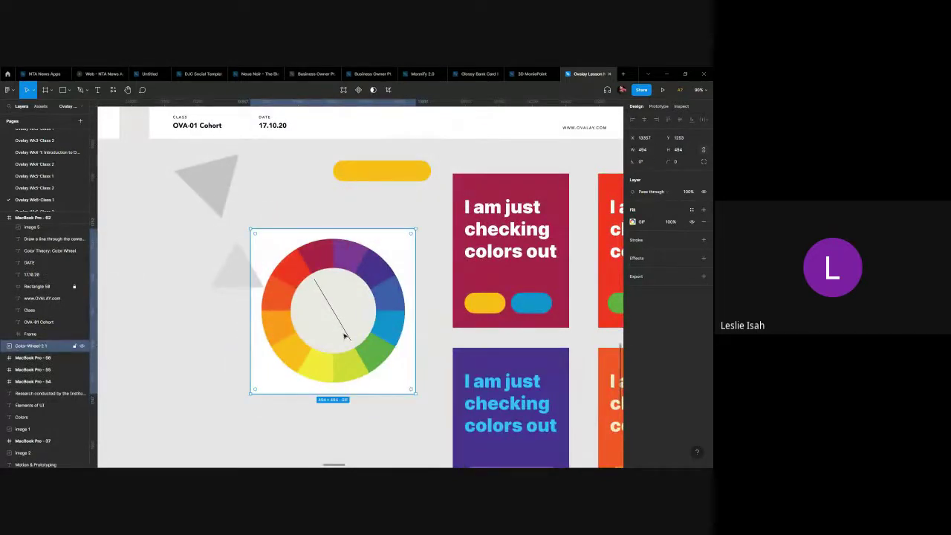
# Rotate the black diagonal line inside the color wheel to about 13°.
pyautogui.click(349, 338)
pyautogui.press('Escape')
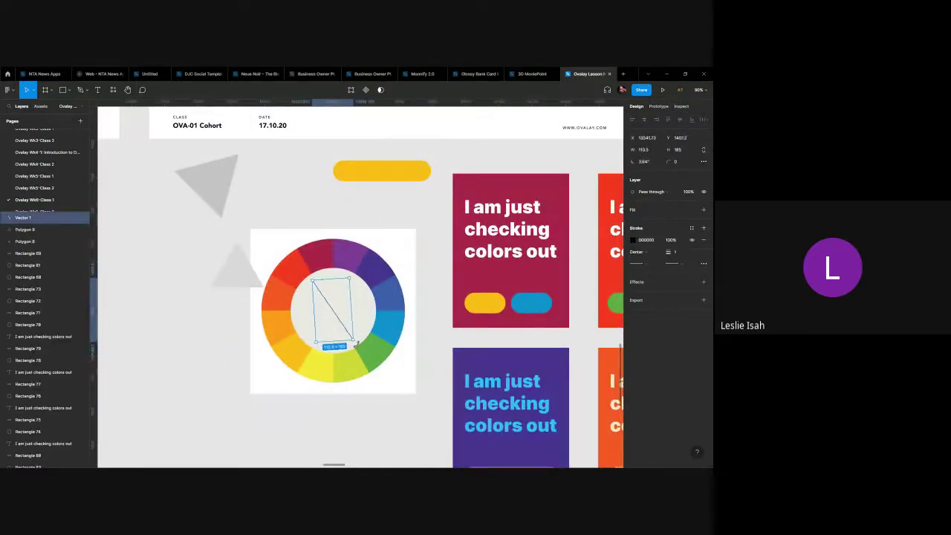
pyautogui.moveTo(364, 340); pyautogui.dragTo(363, 341)
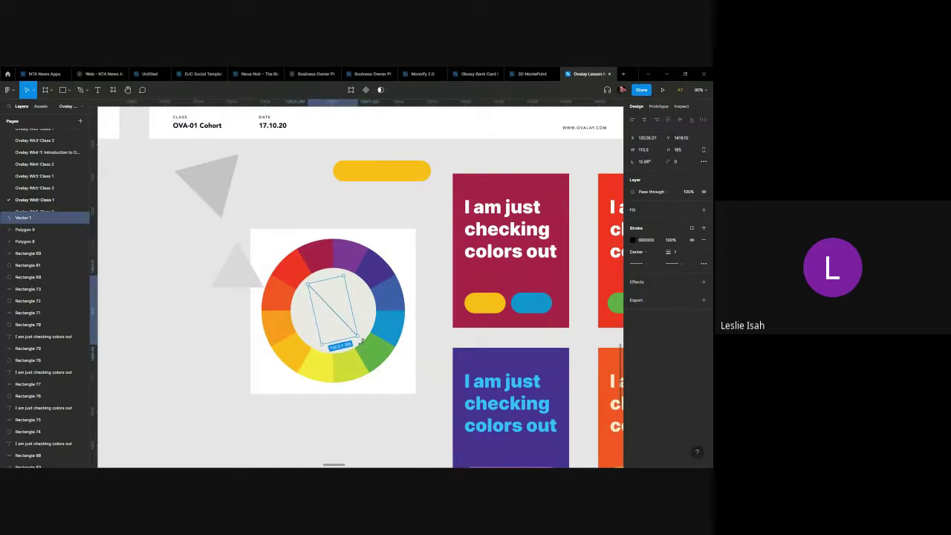
# Move the lower gray triangle away from the color wheel so it no longer overlaps the image.
pyautogui.click(236, 266)
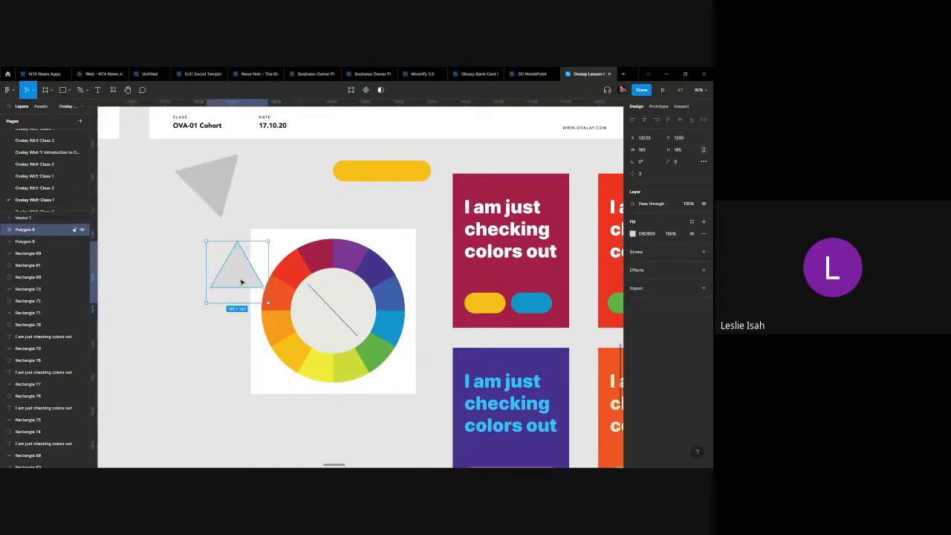
pyautogui.moveTo(243, 278); pyautogui.dragTo(186, 278)
pyautogui.click(309, 193)
pyautogui.scroll(-5, 302, 199)
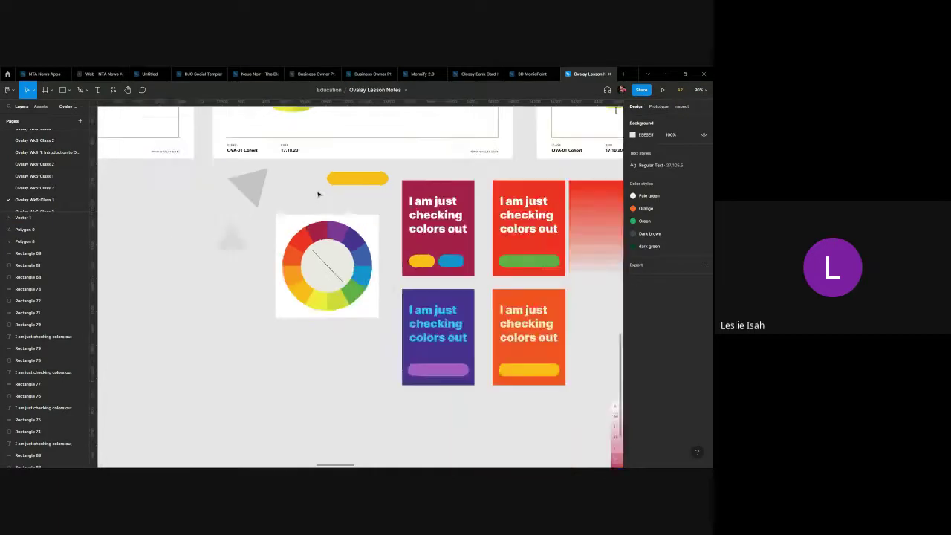
pyautogui.scroll(5, 319, 194)
pyautogui.scroll(-5, 380, 254)
pyautogui.scroll(10, 356, 268)
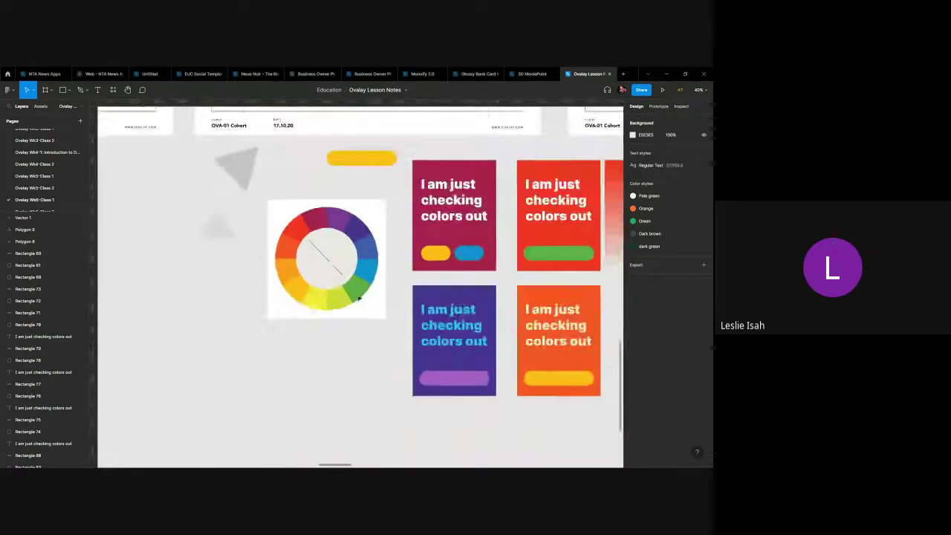
# Draw a gray rectangle about 379 × 549 on the empty canvas just below the color wheel's lower-left corner.
pyautogui.click(247, 185)
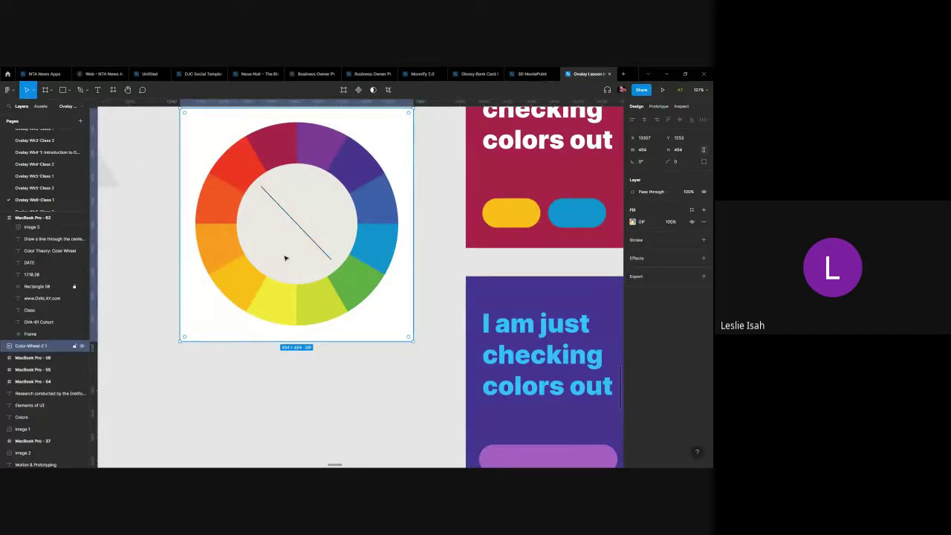
pyautogui.scroll(-5, 284, 257)
pyautogui.click(197, 257)
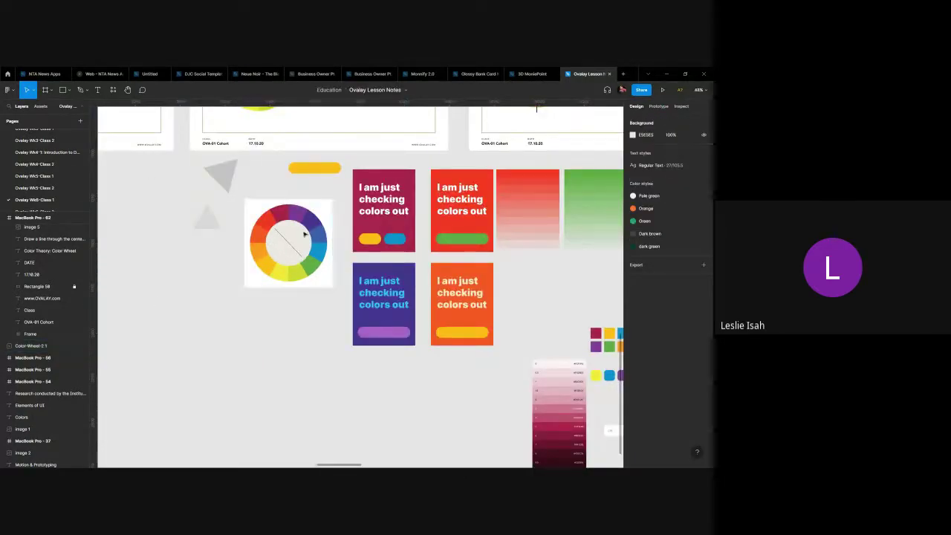
pyautogui.click(67, 92)
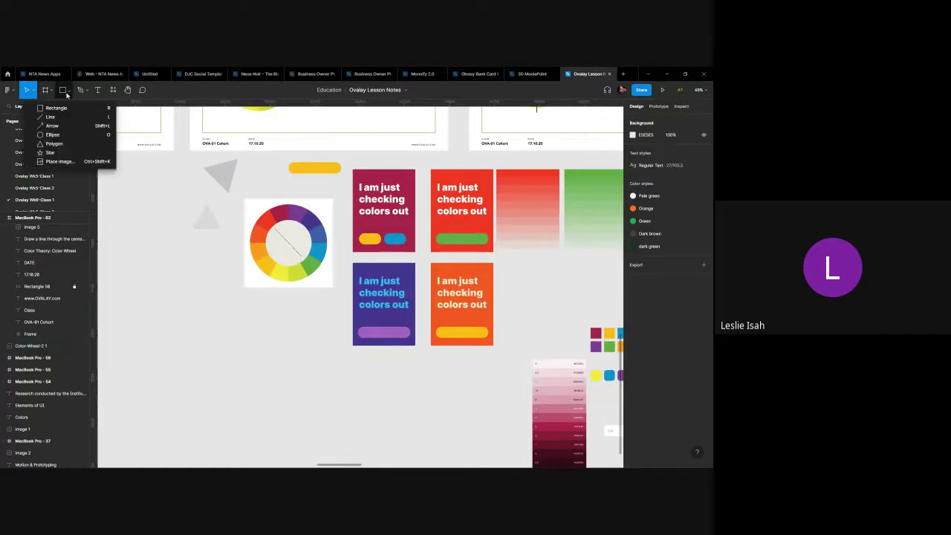
pyautogui.click(56, 108)
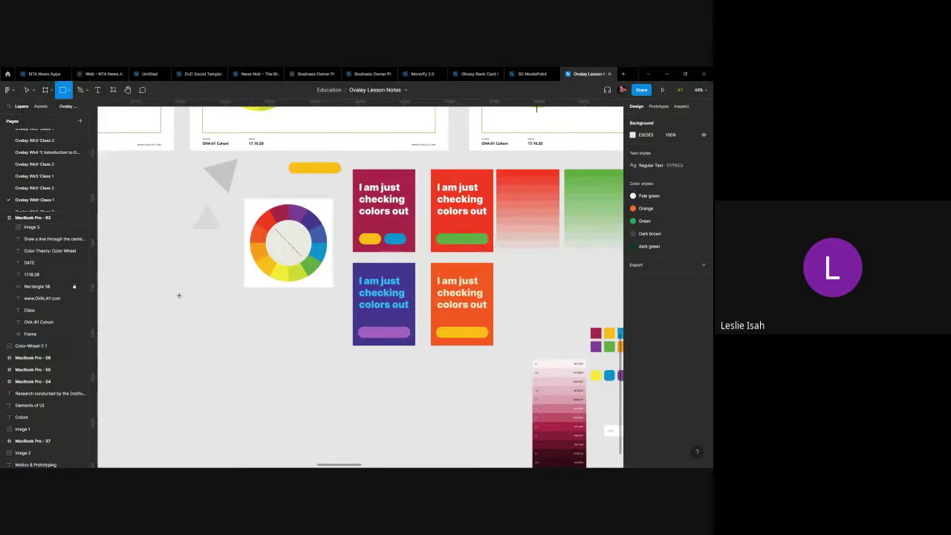
pyautogui.moveTo(173, 288)
pyautogui.mouseDown()
pyautogui.moveTo(260, 399)
pyautogui.moveTo(243, 387)
pyautogui.mouseUp()
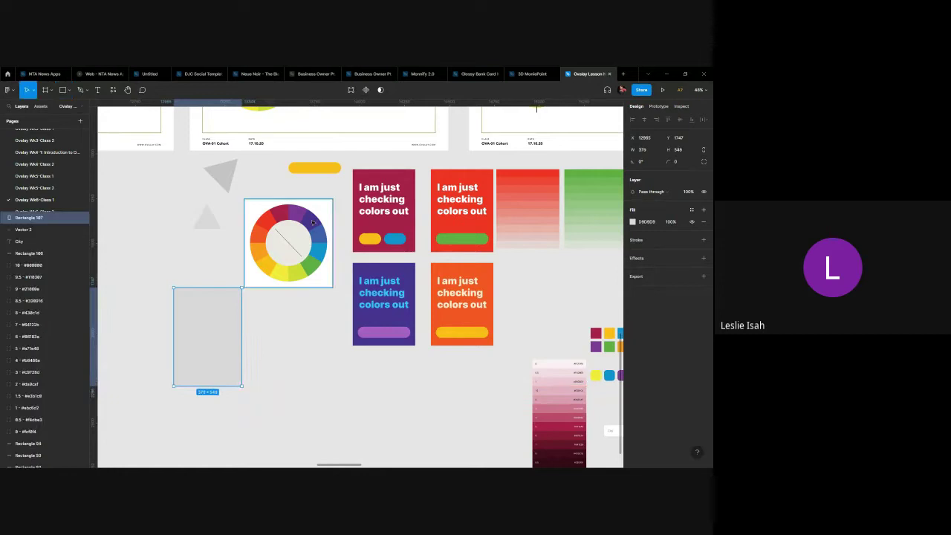
# Rotate the black line inside the color wheel so it connects the purple and yellow segments.
pyautogui.scroll(2, 300, 245)
pyautogui.scroll(2, 366, 242)
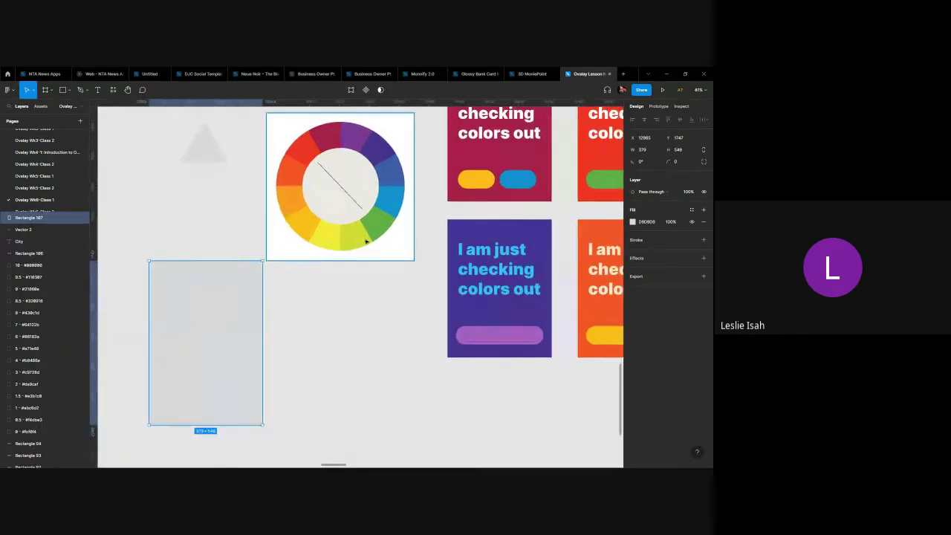
pyautogui.click(349, 193)
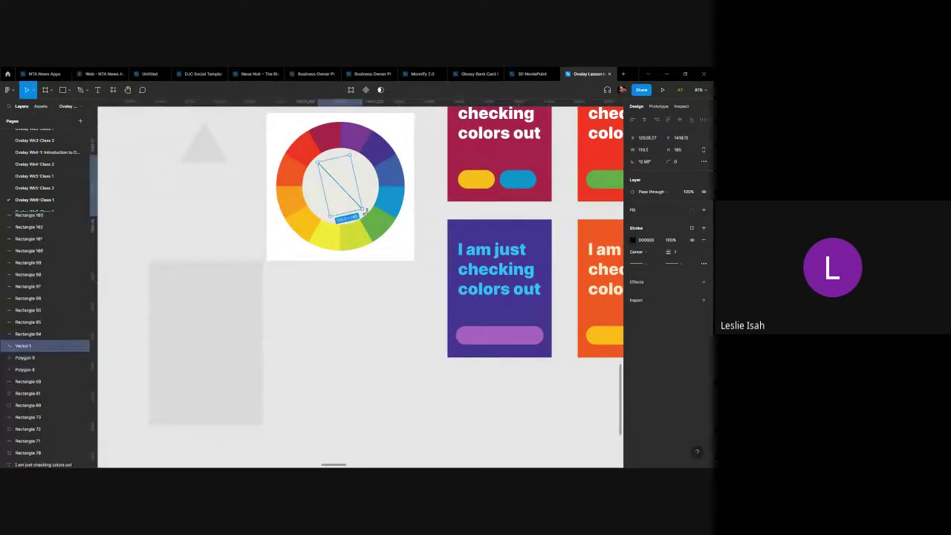
pyautogui.moveTo(350, 214); pyautogui.dragTo(337, 225)
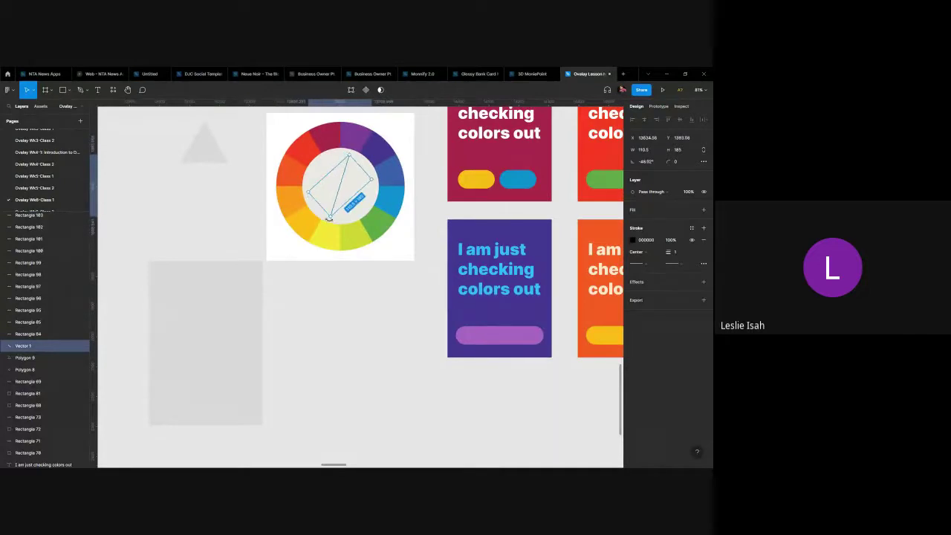
# Fill the new rectangle with the purple sampled from the color wheel.
pyautogui.click(150, 358)
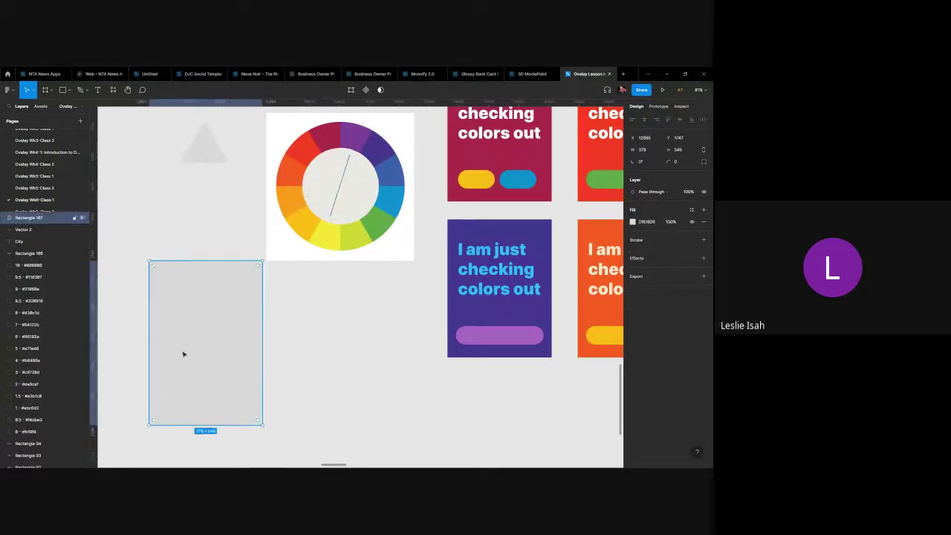
pyautogui.press('i')
pyautogui.click(351, 142)
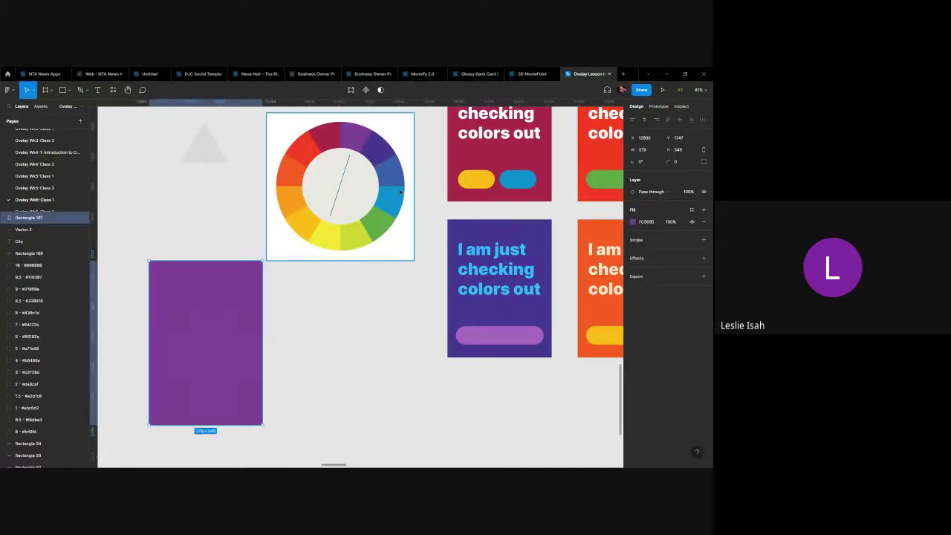
pyautogui.click(324, 371)
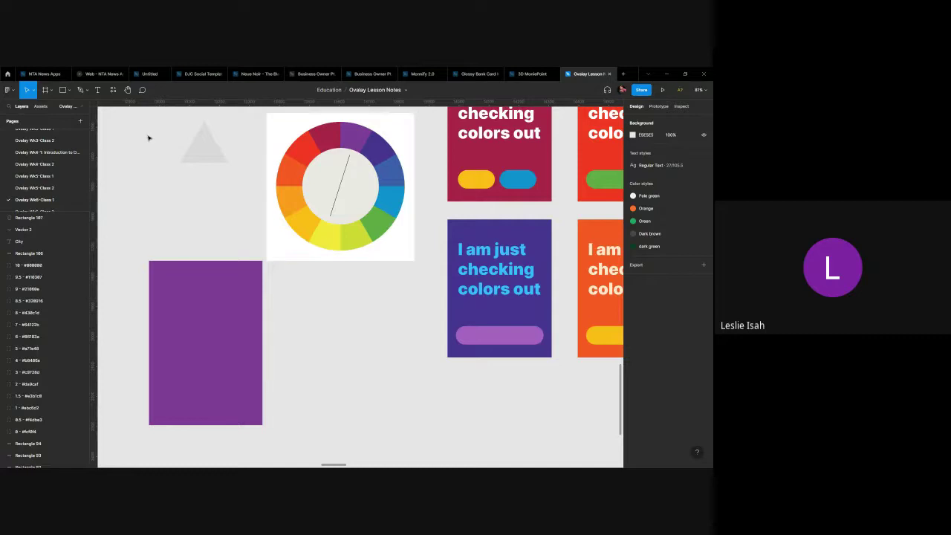
# Place a copy of the light gray triangle on the purple rectangle and fill it with the wheel's yellow.
pyautogui.moveTo(198, 156); pyautogui.dragTo(223, 318)
pyautogui.hotkey('ctrl', 'v')
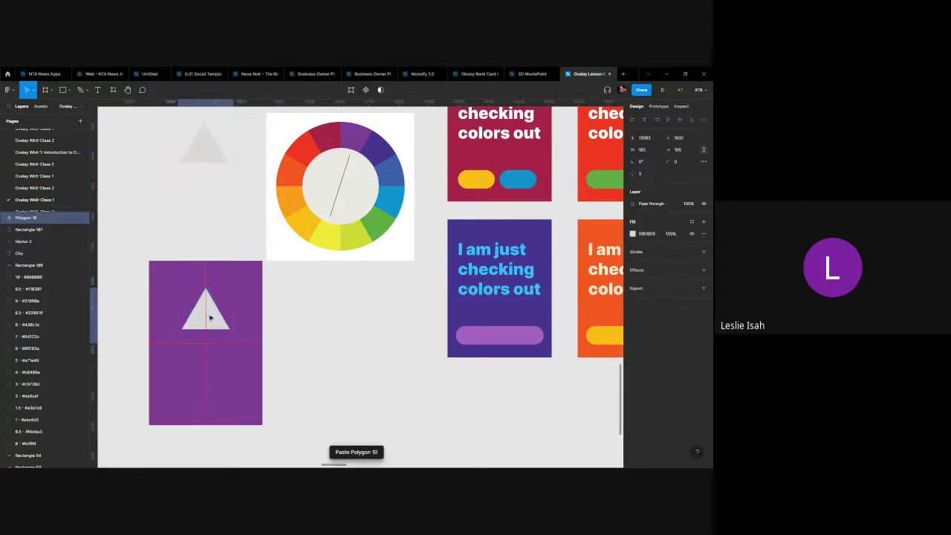
pyautogui.press('i')
pyautogui.click(327, 236)
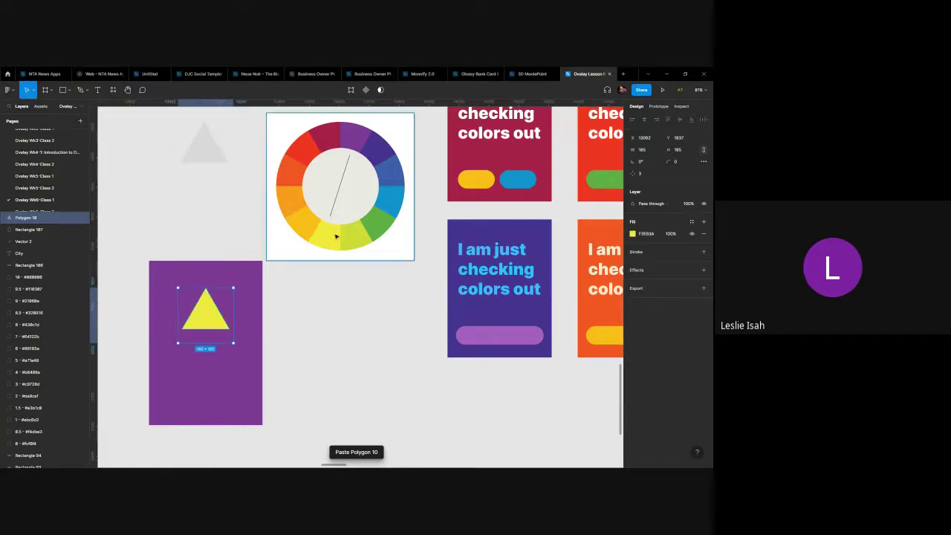
pyautogui.click(276, 387)
# Duplicate the yellow triangle below itself, shrink the copy to about 105 × 105, flip it to point down and center the pair on the rectangle.
pyautogui.click(204, 310)
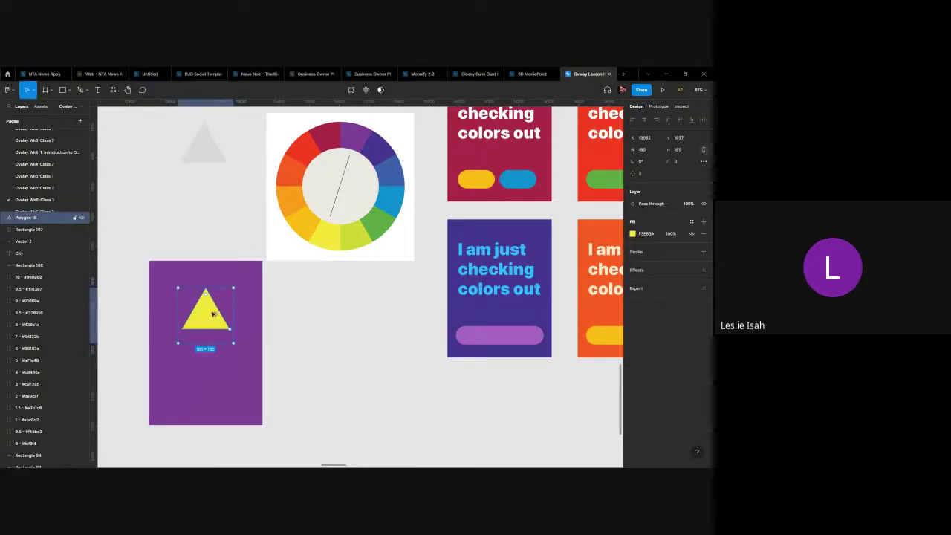
pyautogui.moveTo(213, 314); pyautogui.dragTo(209, 361)
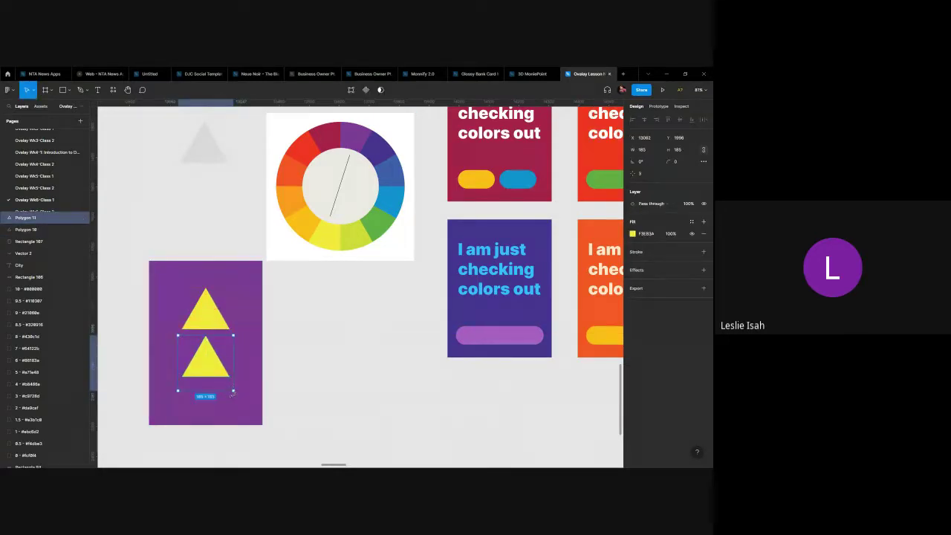
pyautogui.moveTo(234, 392); pyautogui.dragTo(215, 372)
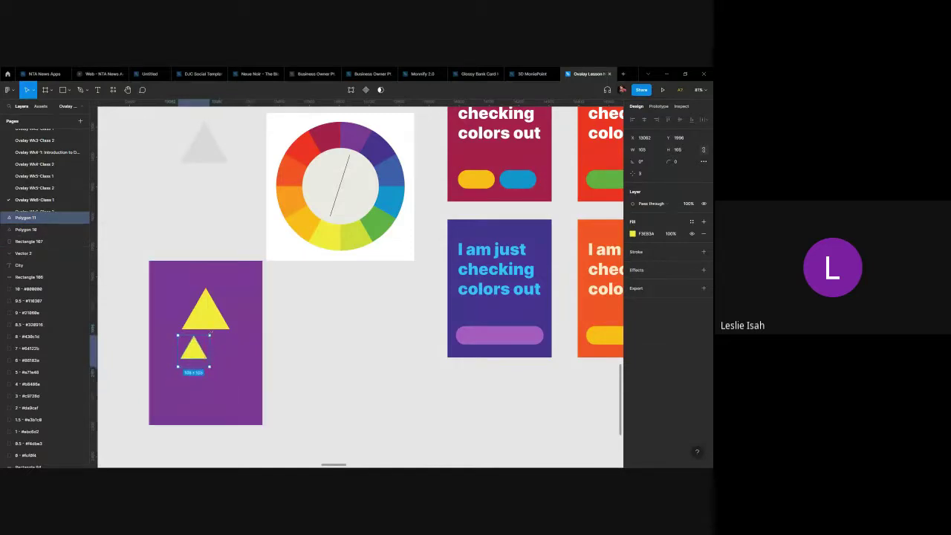
pyautogui.moveTo(211, 333)
pyautogui.mouseDown()
pyautogui.moveTo(176, 335)
pyautogui.moveTo(182, 358)
pyautogui.moveTo(211, 334)
pyautogui.mouseUp()
pyautogui.keyDown('shift'); pyautogui.click(211, 313); pyautogui.keyUp('shift')
pyautogui.click(280, 355)
pyautogui.moveTo(336, 399); pyautogui.dragTo(380, 414)
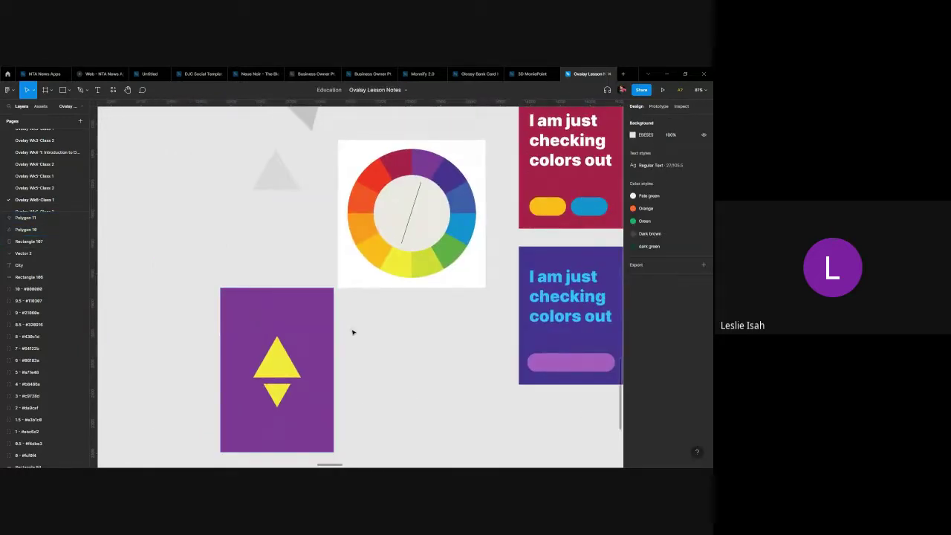
# Duplicate the color wheel image and place the copy to the left of the original.
pyautogui.click(419, 255)
pyautogui.moveTo(418, 255); pyautogui.dragTo(192, 243)
pyautogui.click(295, 253)
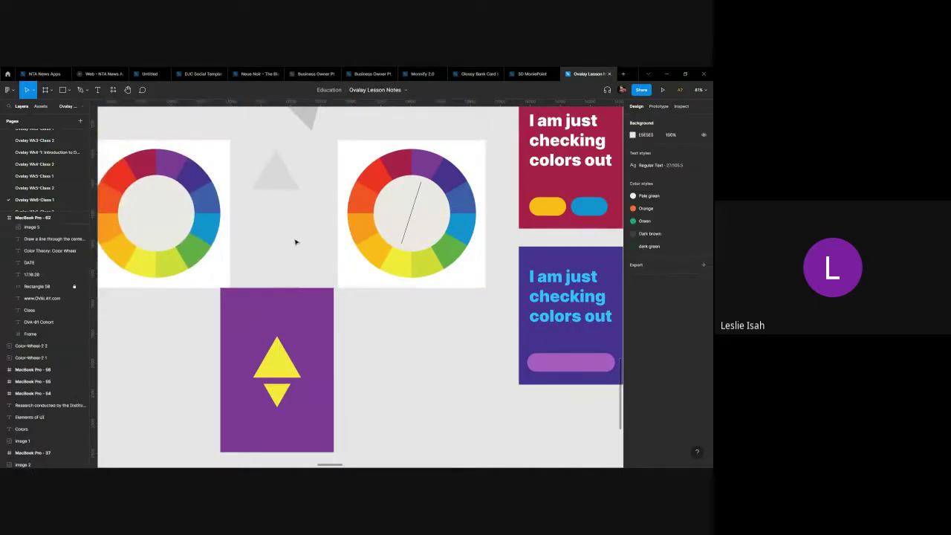
pyautogui.scroll(3, 280, 223)
pyautogui.hscroll(-3, 280, 224)
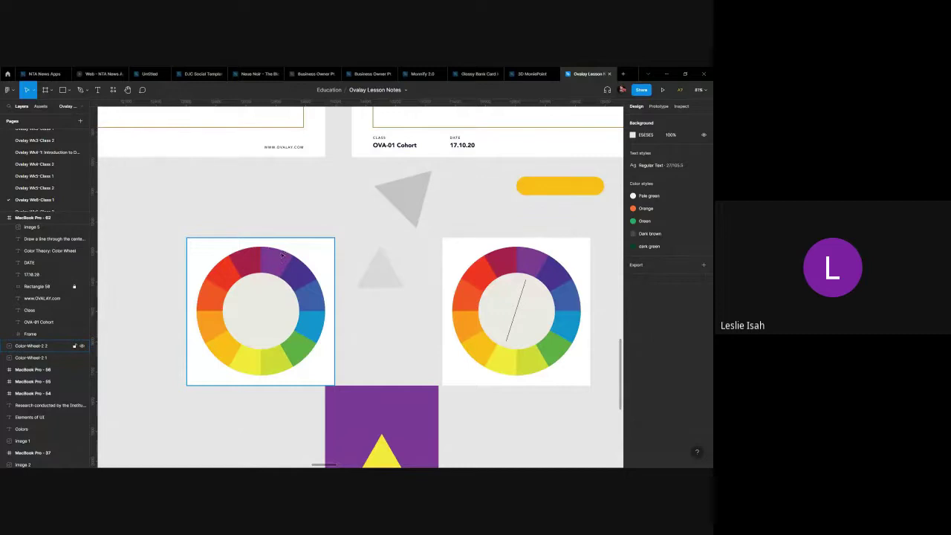
pyautogui.click(517, 318)
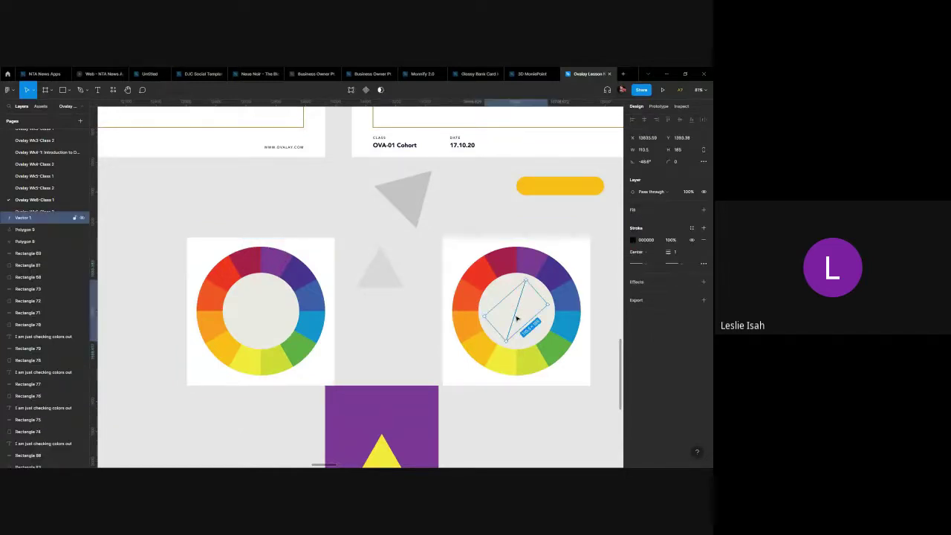
pyautogui.moveTo(518, 318); pyautogui.dragTo(264, 319)
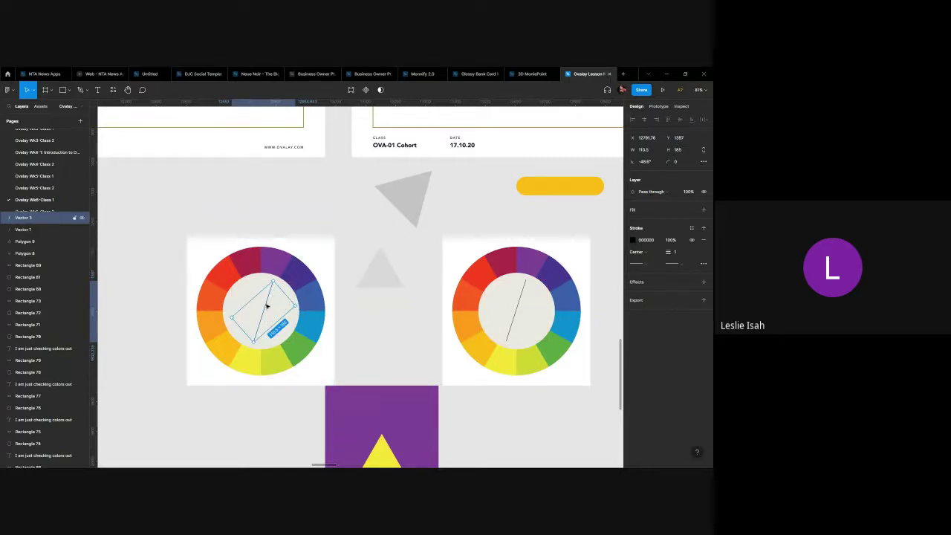
pyautogui.press('Delete')
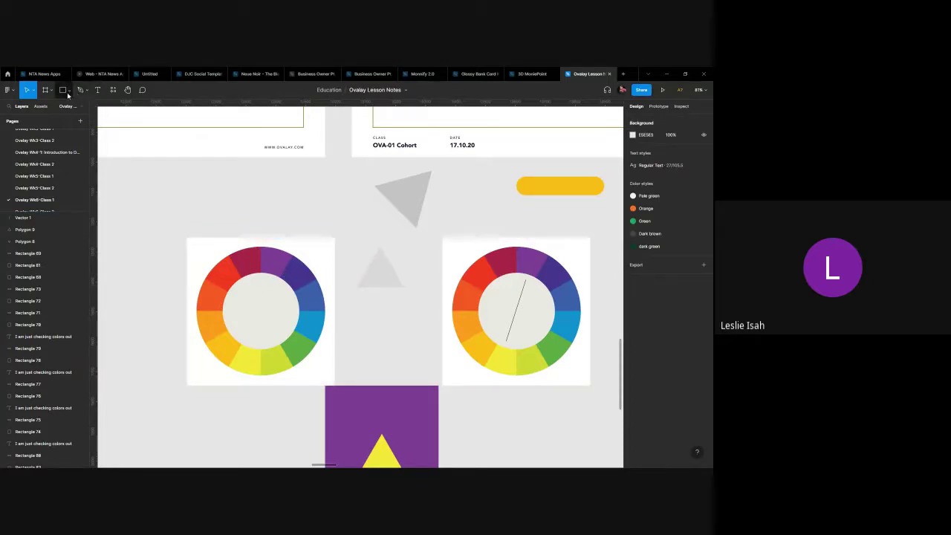
# Draw a circle about 144 × 144 over the purple segment of the duplicated color wheel.
pyautogui.click(68, 90)
pyautogui.click(68, 119)
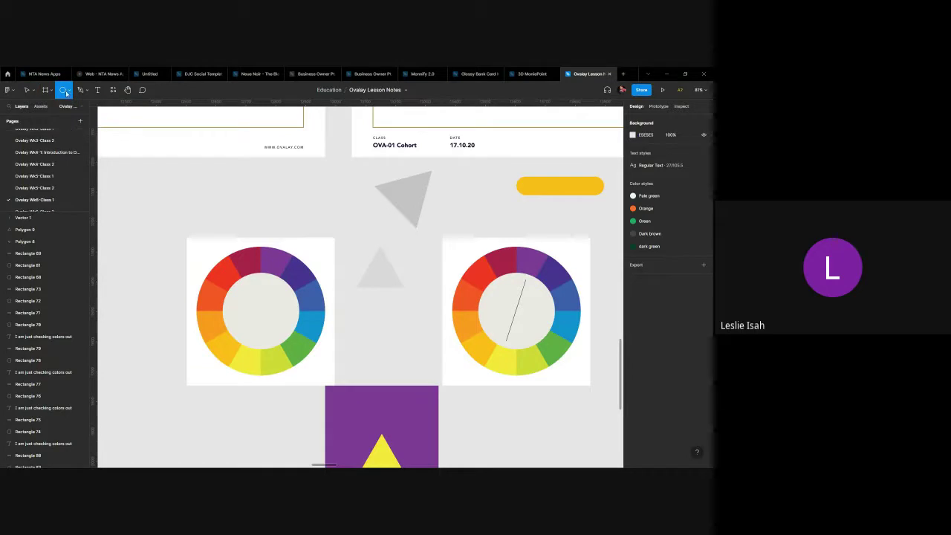
pyautogui.moveTo(260, 235)
pyautogui.mouseDown()
pyautogui.moveTo(289, 269)
pyautogui.moveTo(277, 251)
pyautogui.moveTo(272, 263)
pyautogui.moveTo(295, 241)
pyautogui.mouseUp()
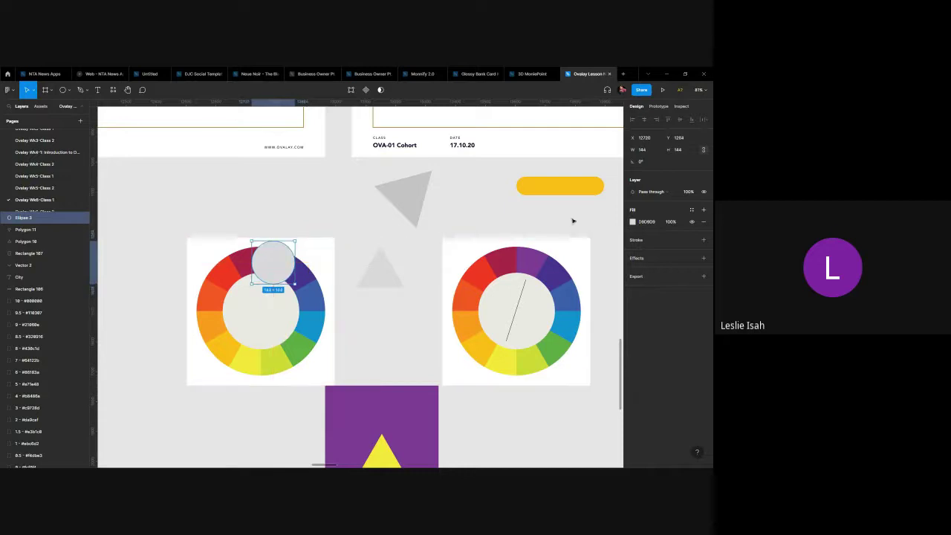
# Set the circle's fill opacity to 0% and give it a black inside stroke of thickness 8.
pyautogui.click(636, 223)
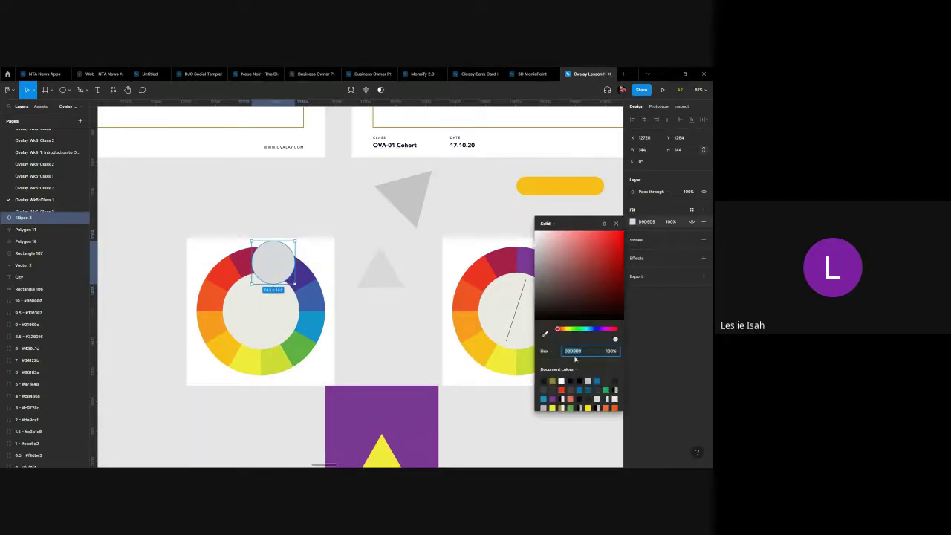
pyautogui.moveTo(595, 339); pyautogui.dragTo(556, 339)
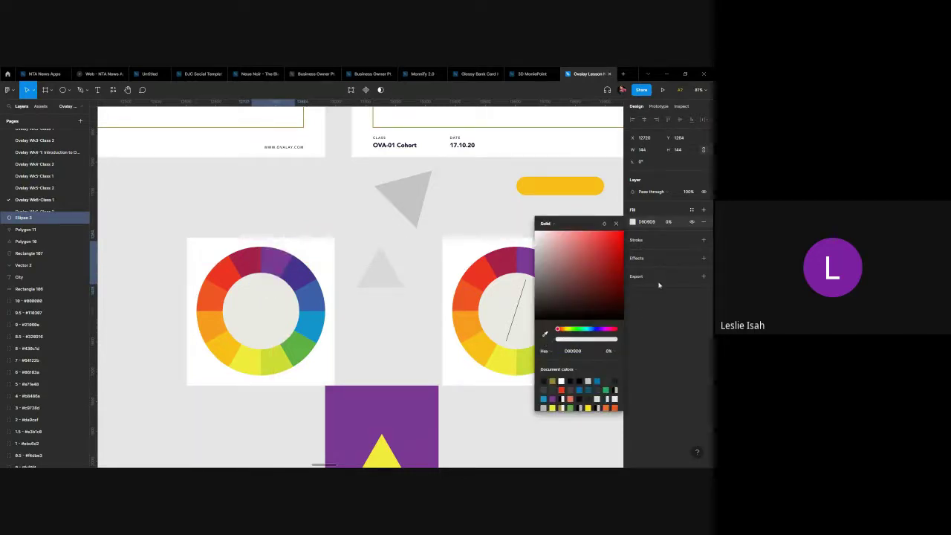
pyautogui.click(703, 239)
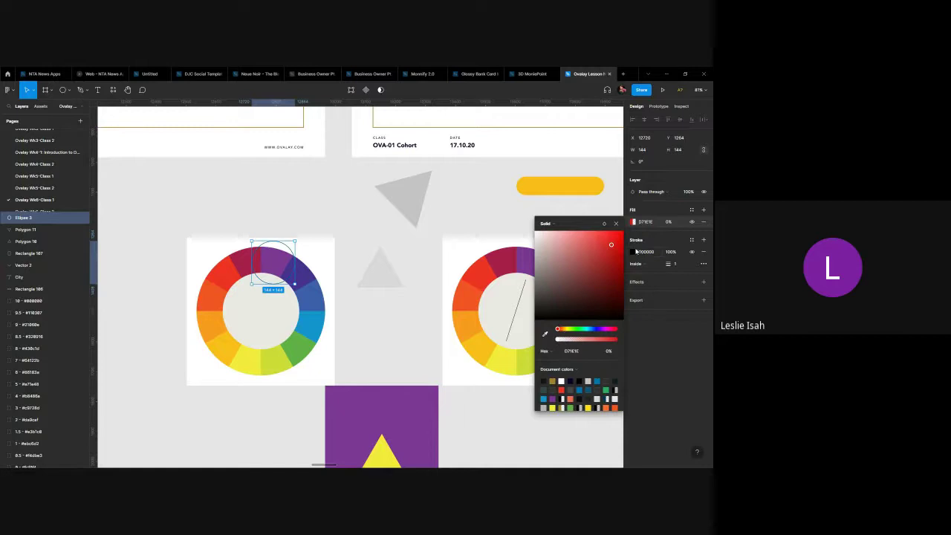
pyautogui.click(633, 253)
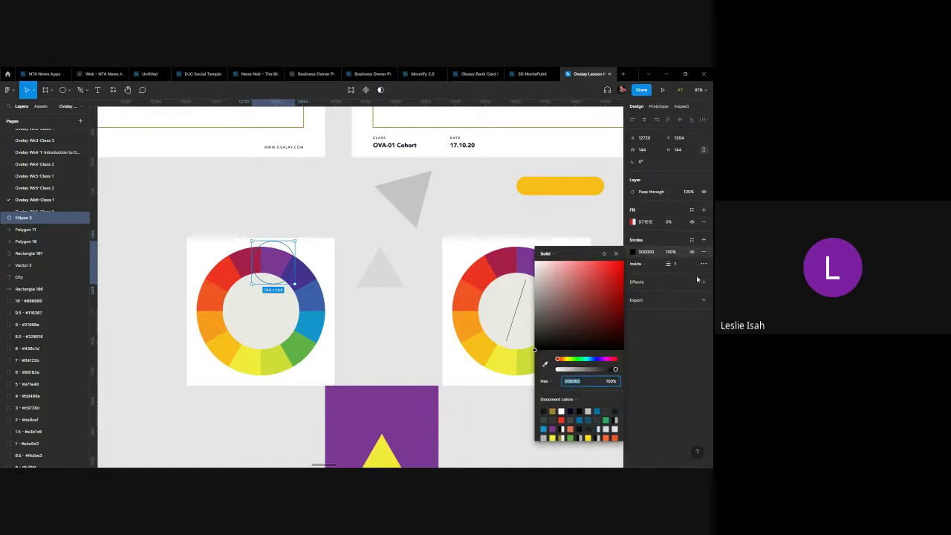
pyautogui.moveTo(668, 263); pyautogui.dragTo(677, 263)
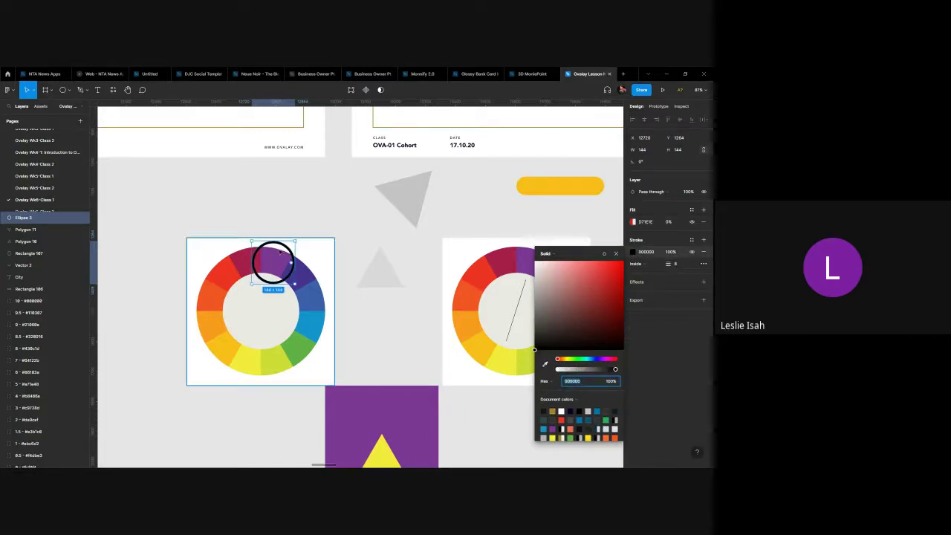
# Shrink the outlined circle to about 60 × 60 and fit it inside the duplicated wheel's purple segment.
pyautogui.moveTo(295, 284)
pyautogui.mouseDown()
pyautogui.moveTo(282, 272)
pyautogui.moveTo(292, 265)
pyautogui.mouseUp()
pyautogui.scroll(5, 314, 221)
pyautogui.click(250, 272)
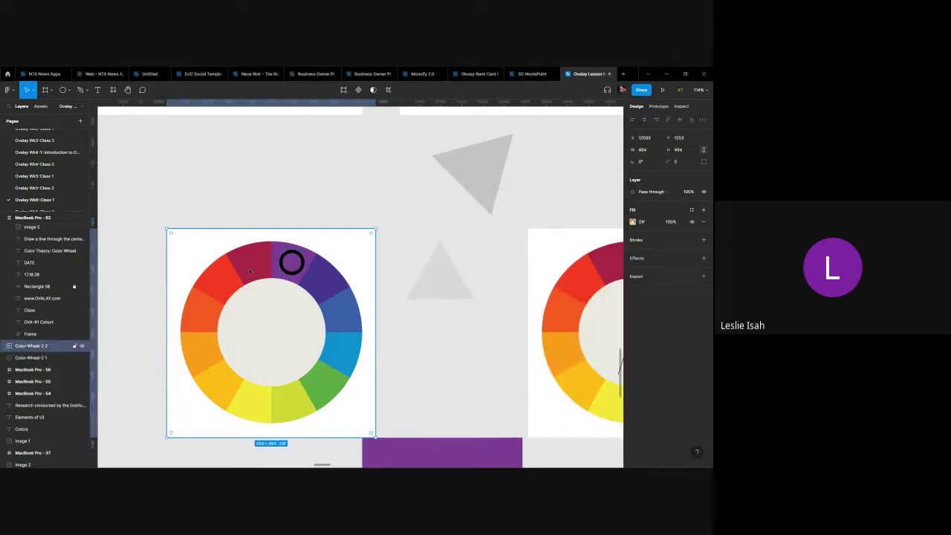
pyautogui.click(291, 262)
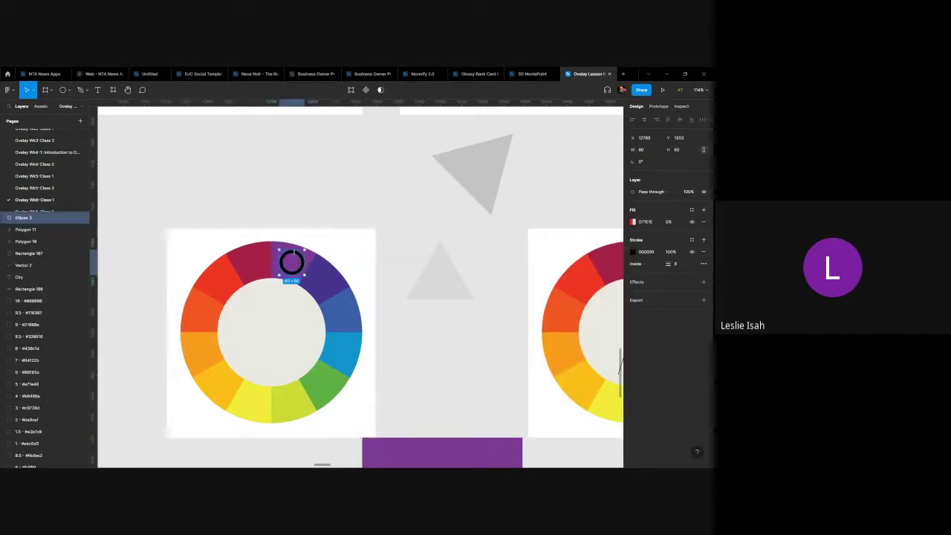
# Duplicate the purple rectangle with its two yellow triangles, placing the copy left of the duplicated color wheel, and select the copied rectangle.
pyautogui.scroll(-5, 429, 276)
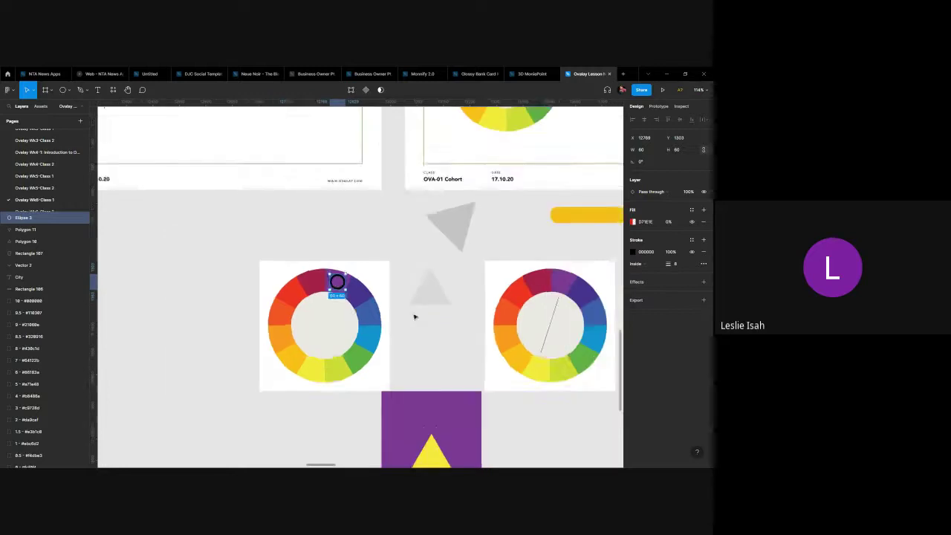
pyautogui.moveTo(375, 310); pyautogui.dragTo(484, 406)
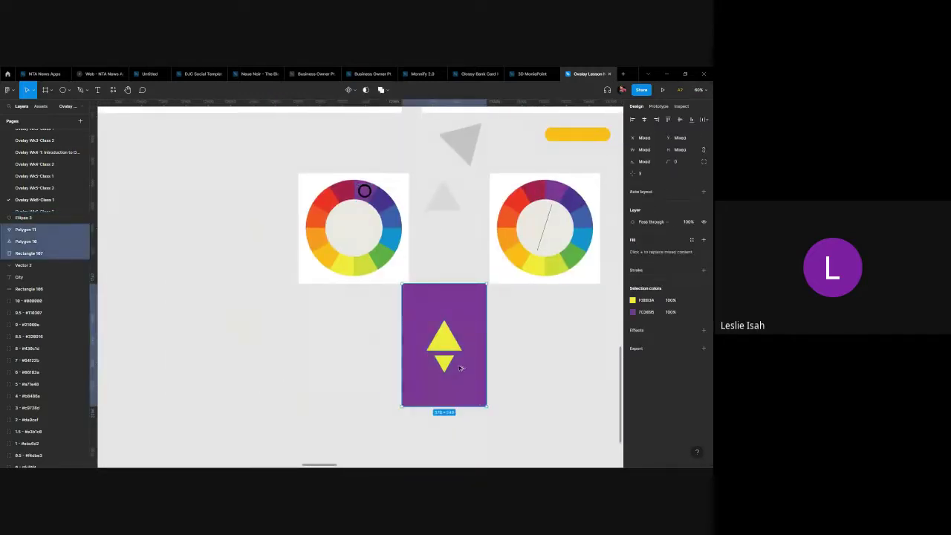
pyautogui.moveTo(458, 363); pyautogui.dragTo(266, 272)
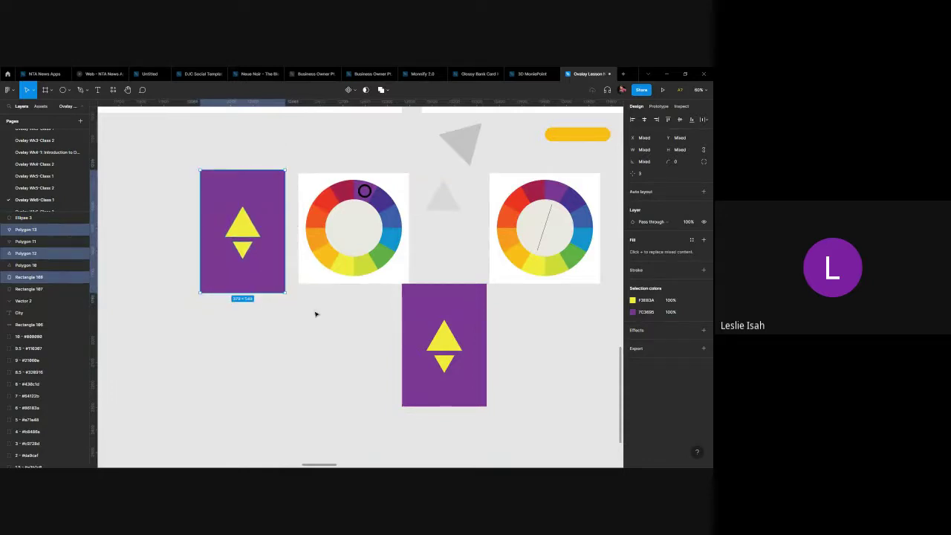
pyautogui.click(317, 314)
pyautogui.click(277, 229)
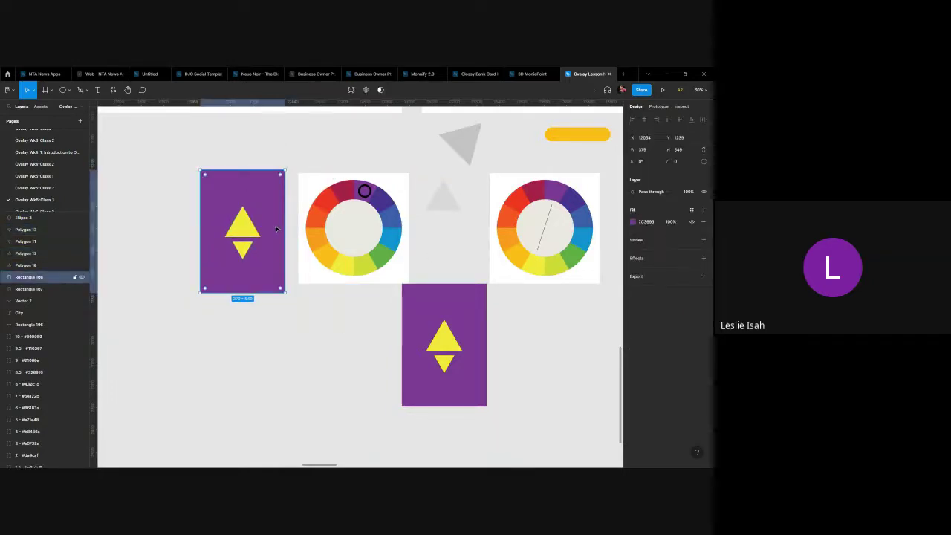
# Fill the large yellow triangle on the copied purple card with crimson A71E48 sampled from the color wheel.
pyautogui.scroll(5, 365, 195)
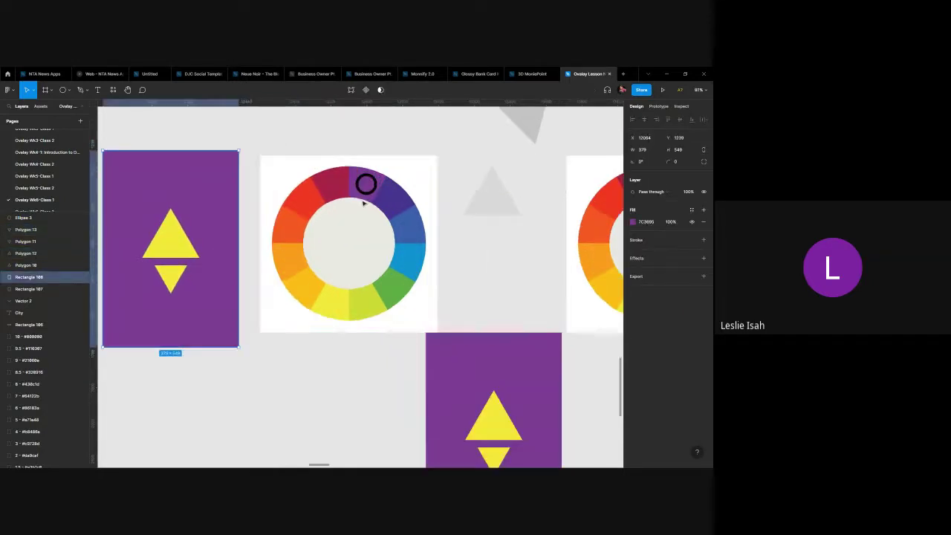
pyautogui.hscroll(-2, 430, 190)
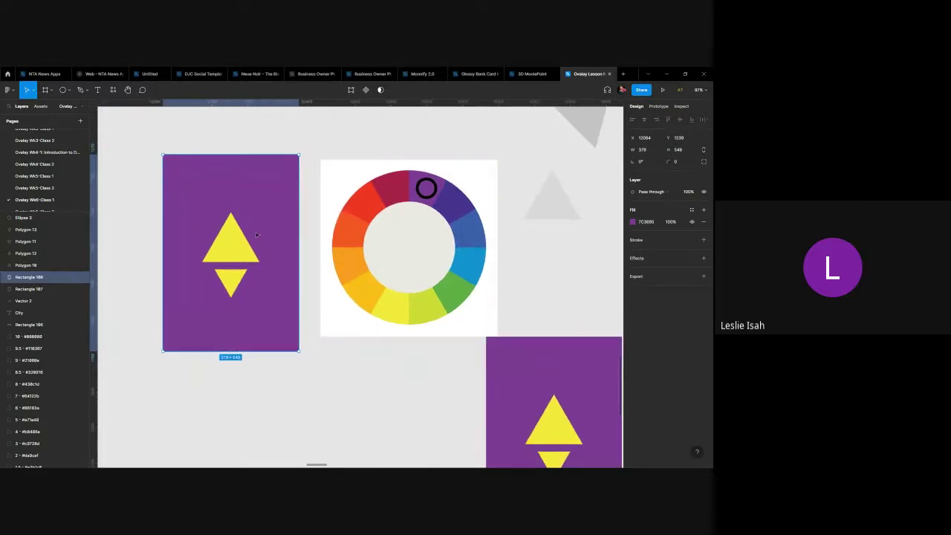
pyautogui.click(230, 238)
pyautogui.press('i')
pyautogui.click(425, 189)
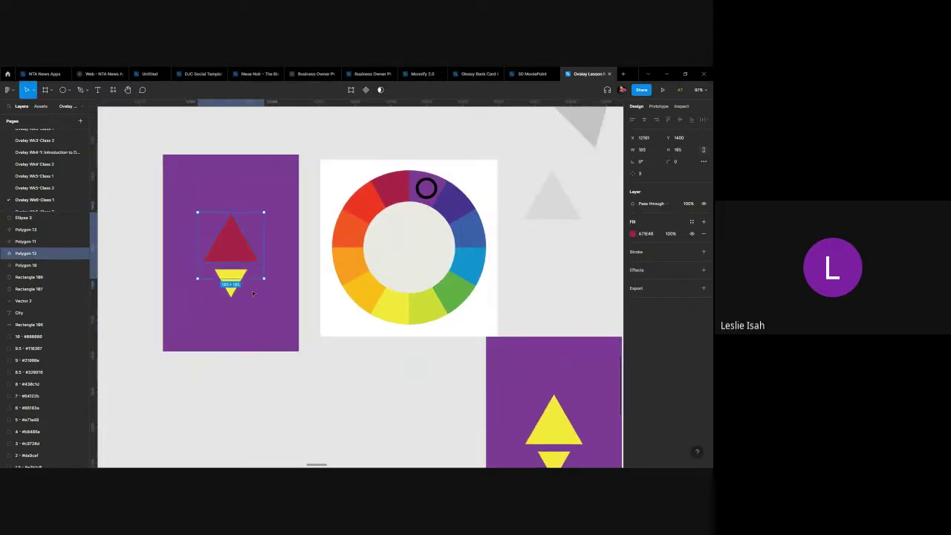
pyautogui.press('f')
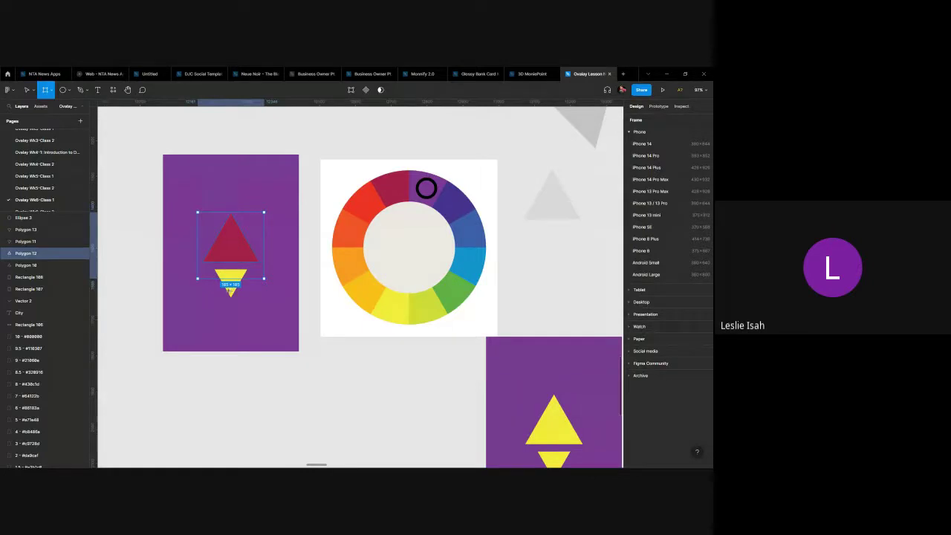
pyautogui.press('v')
# Fill the small inverted triangle on the copied purple card with blue-violet 463291 sampled from the color wheel.
pyautogui.click(231, 282)
pyautogui.press('i')
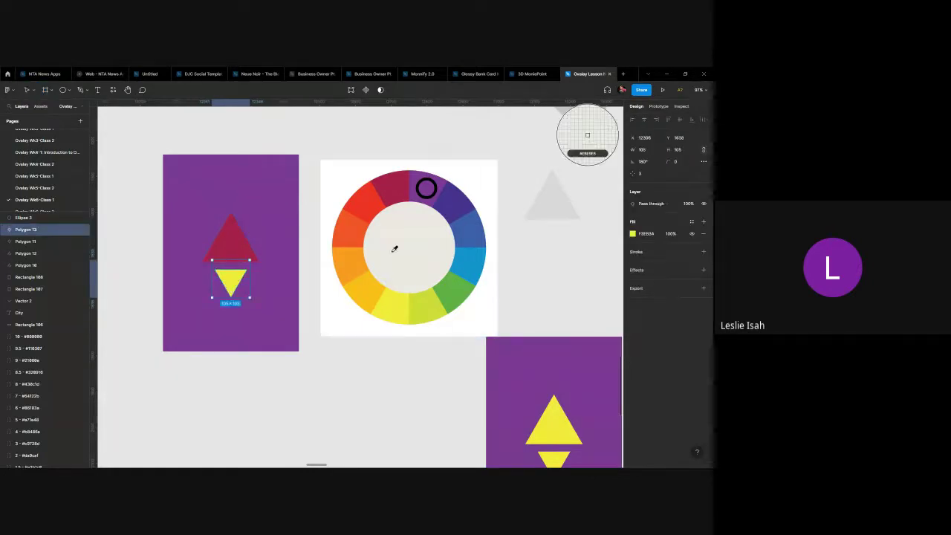
pyautogui.click(449, 201)
pyautogui.click(456, 350)
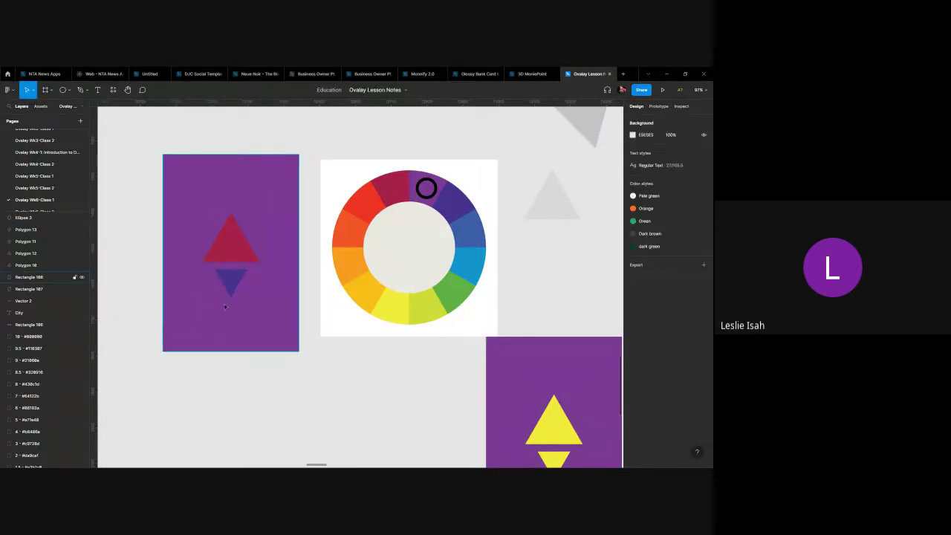
pyautogui.hscroll(-5, 225, 307)
pyautogui.click(337, 290)
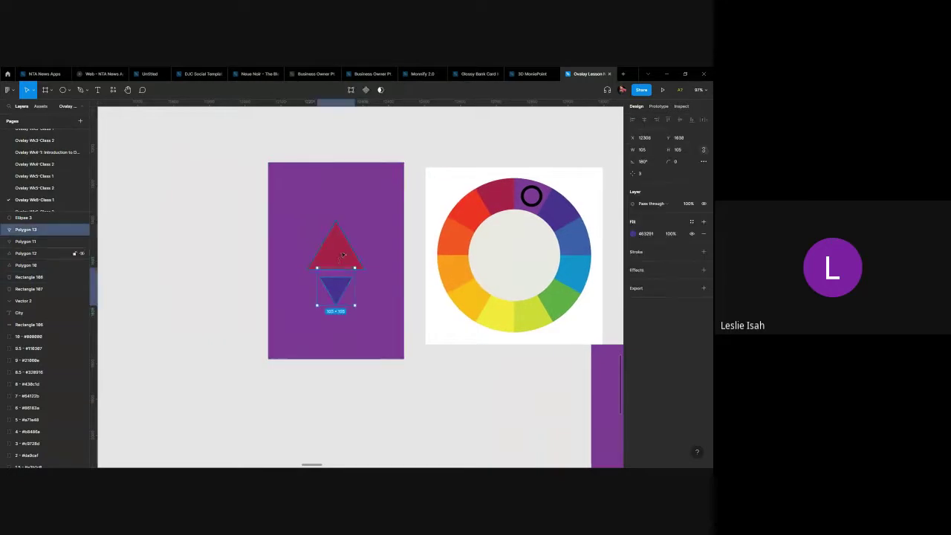
pyautogui.keyDown('shift'); pyautogui.click(343, 255); pyautogui.keyUp('shift')
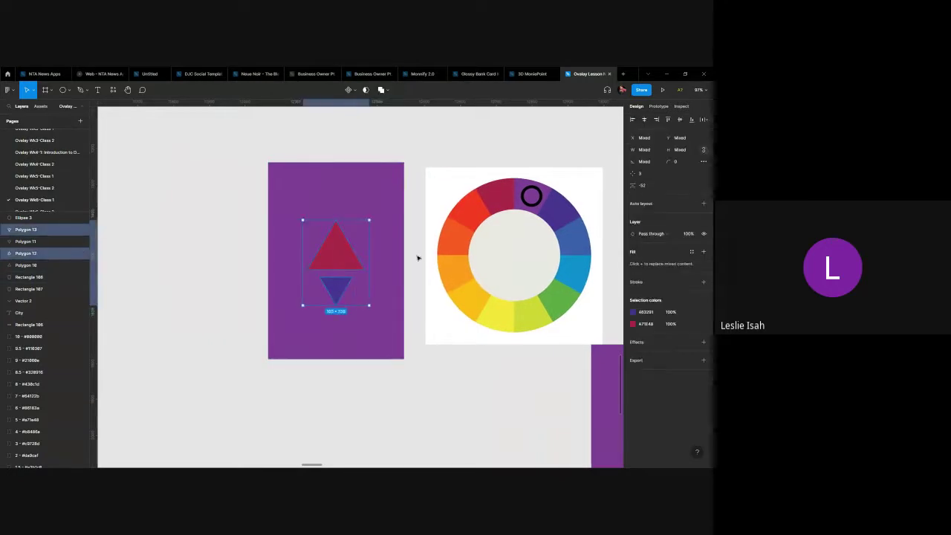
pyautogui.click(409, 301)
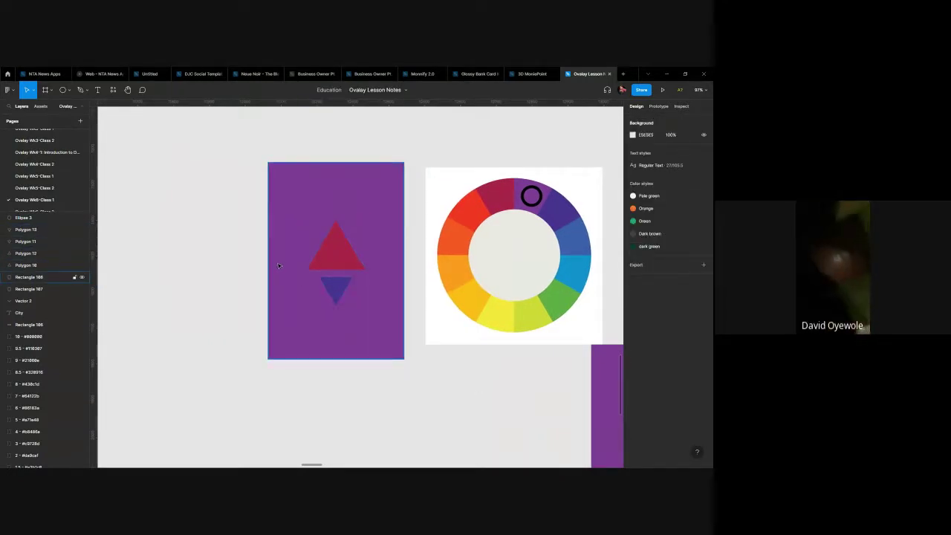
pyautogui.hotkey('alt', 'Tab')
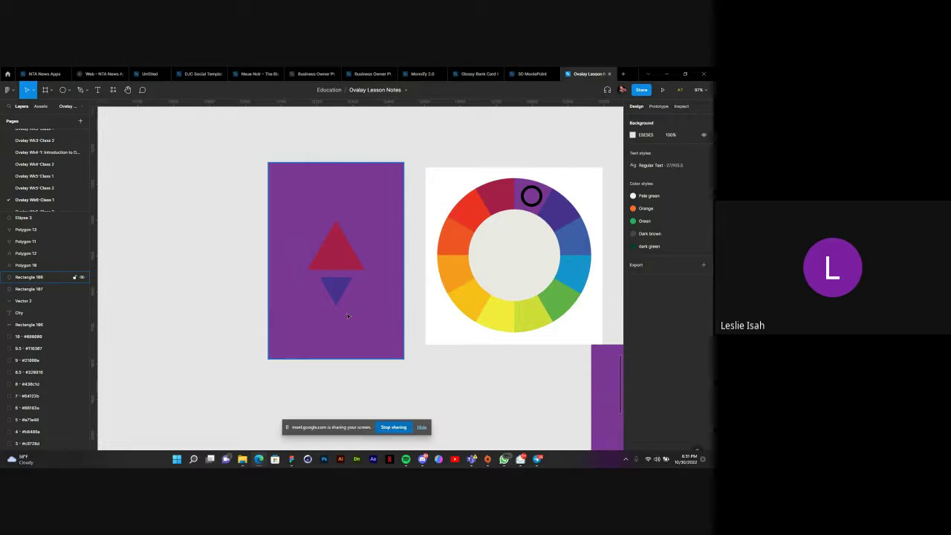
pyautogui.click(421, 428)
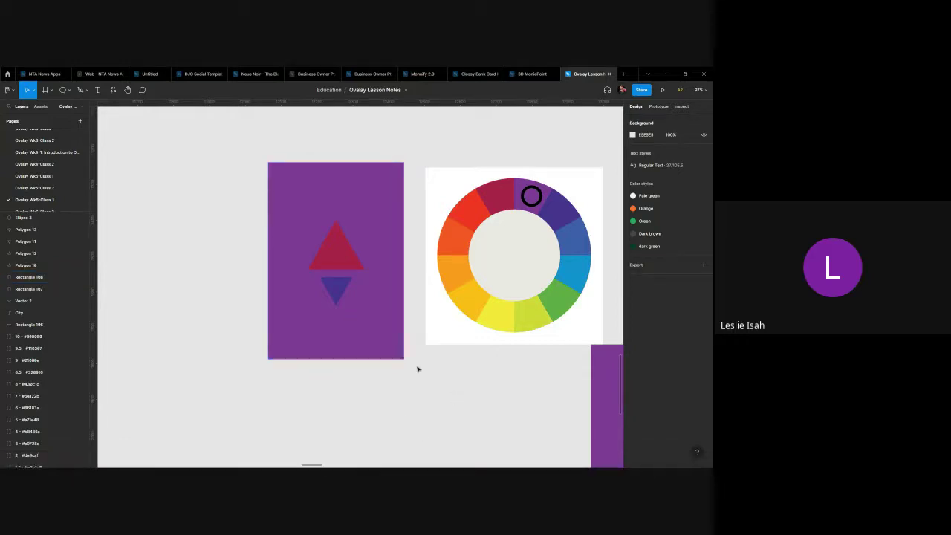
pyautogui.click(343, 286)
pyautogui.click(246, 190)
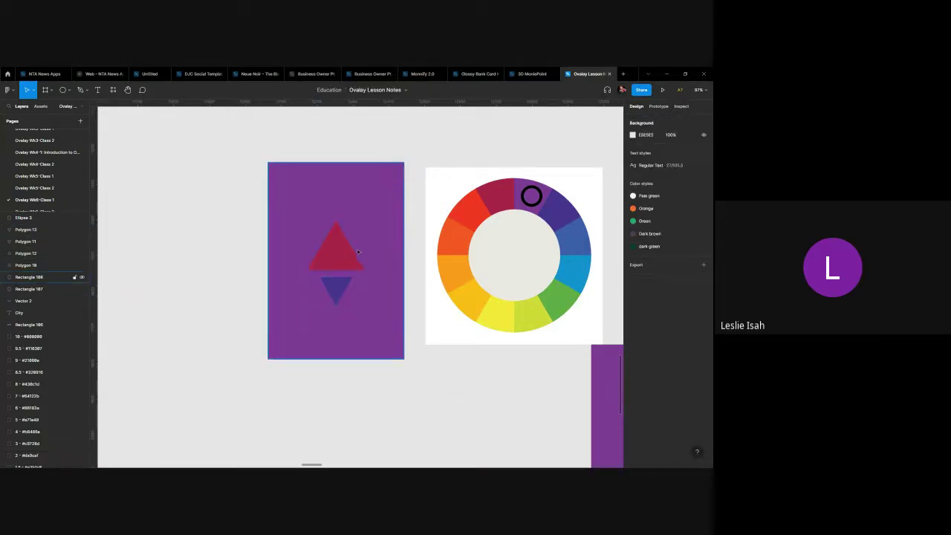
# Duplicate the purple card with its crimson and blue-violet triangles, placing the copy to the left of the original.
pyautogui.moveTo(219, 190); pyautogui.dragTo(221, 309)
pyautogui.scroll(2, 364, 349)
pyautogui.hscroll(-2, 364, 349)
pyautogui.click(331, 283)
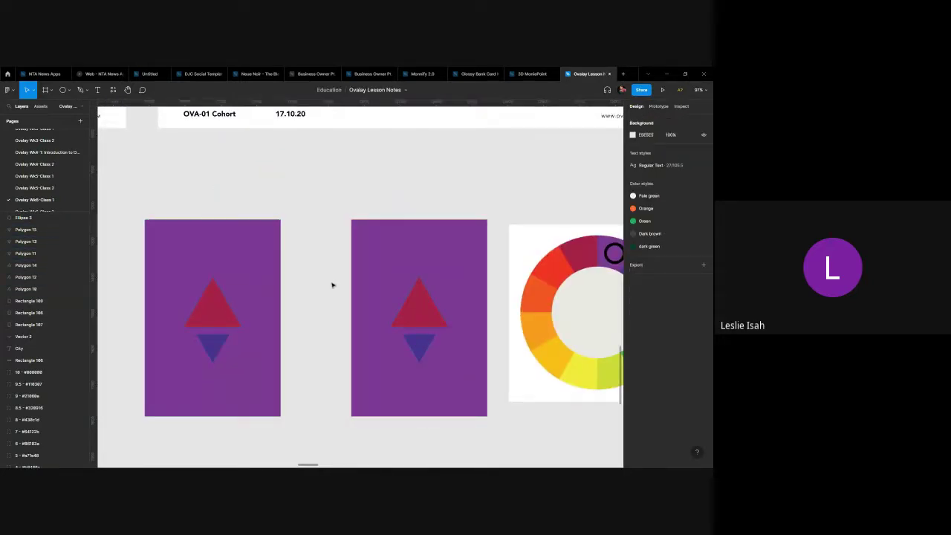
# Swap colors on the new card copy: fill its rectangle with crimson A71E48 and its large triangle with purple, sampled from the existing shapes.
pyautogui.click(277, 289)
pyautogui.press('i')
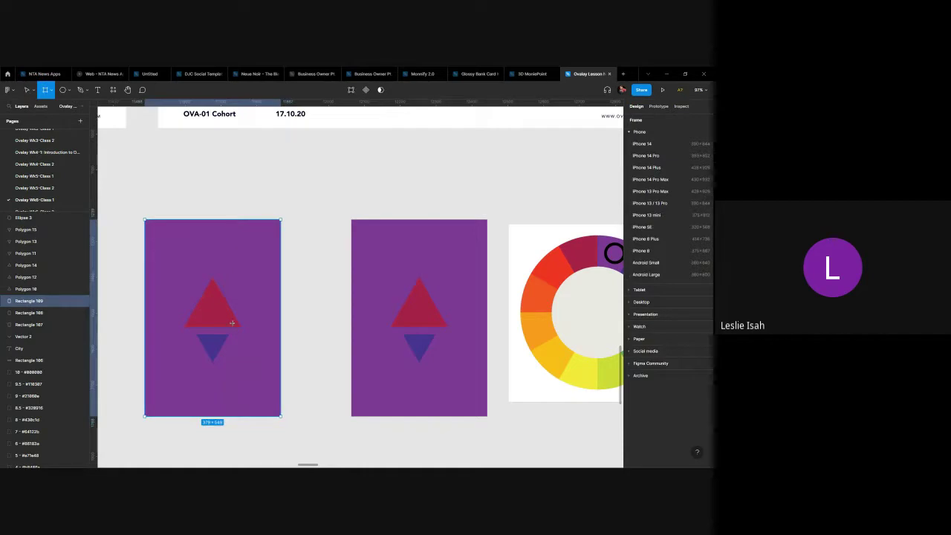
pyautogui.click(200, 302)
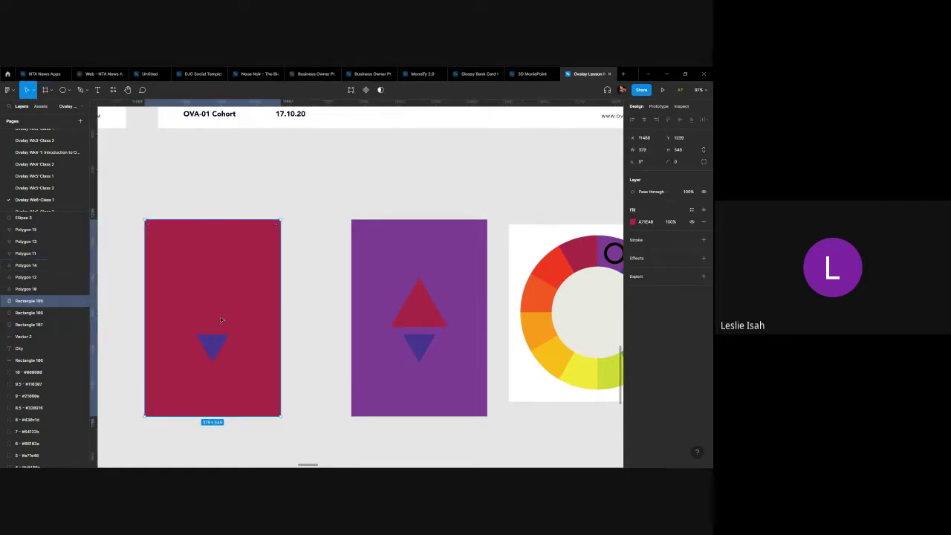
pyautogui.click(221, 320)
pyautogui.press('i')
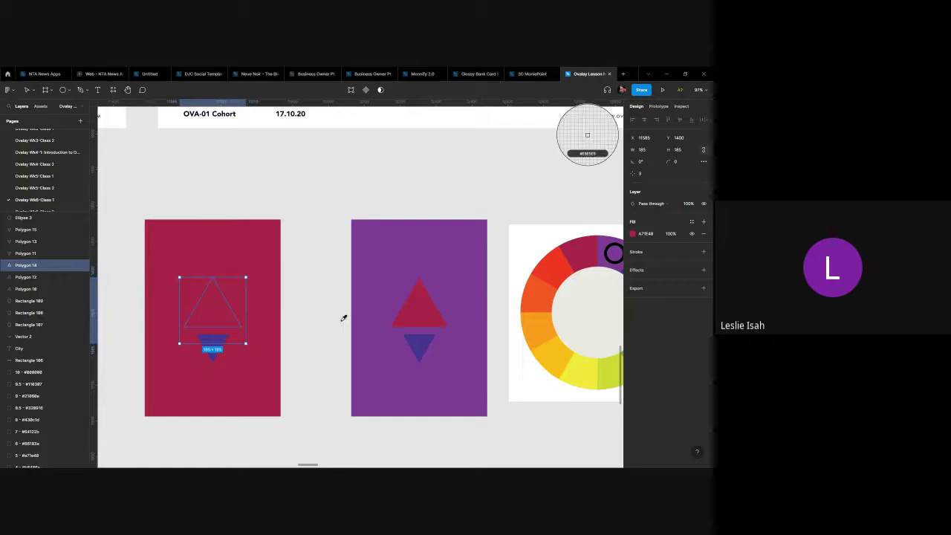
pyautogui.click(431, 277)
pyautogui.click(311, 339)
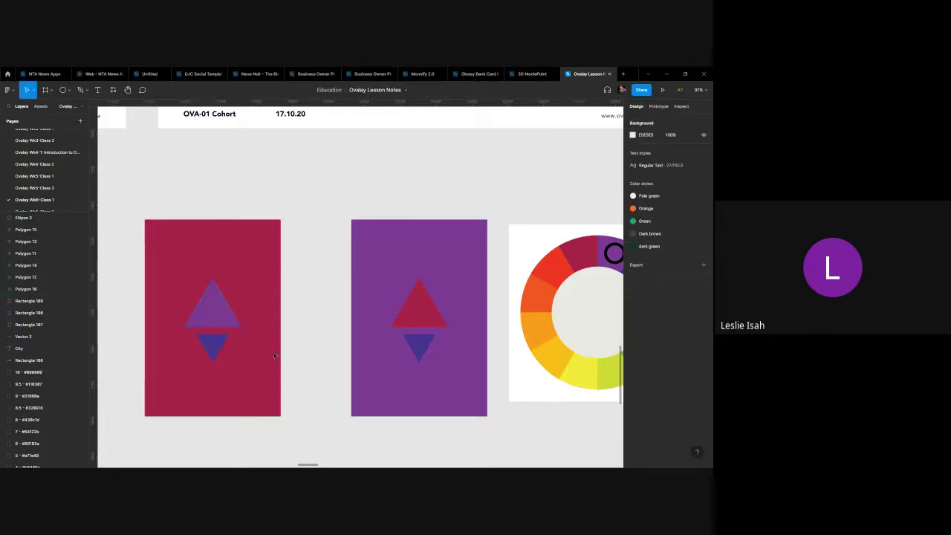
pyautogui.click(214, 337)
pyautogui.press('i')
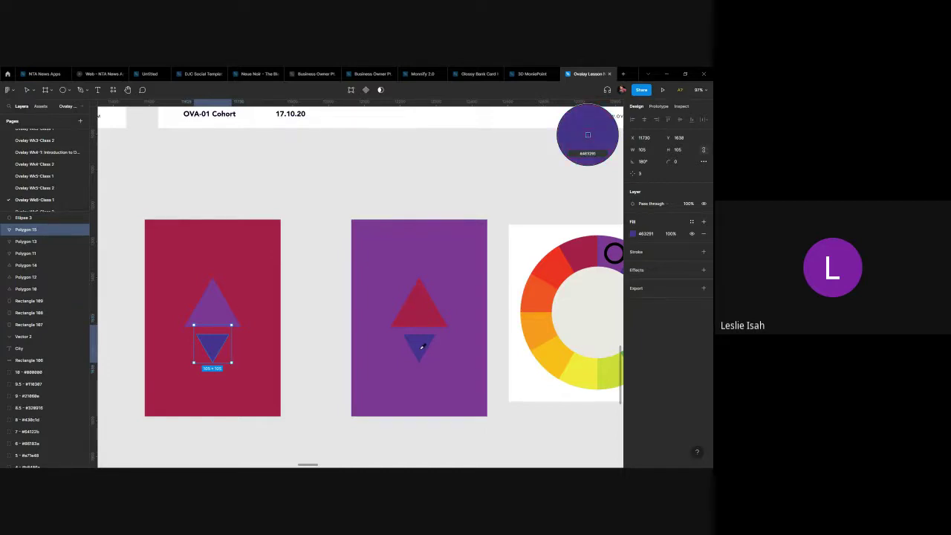
pyautogui.press('Escape')
pyautogui.press('Escape')
# Duplicate the crimson card with its two triangles, placing the copy to its left.
pyautogui.hscroll(-5, 260, 260)
pyautogui.scroll(-1, 260, 260)
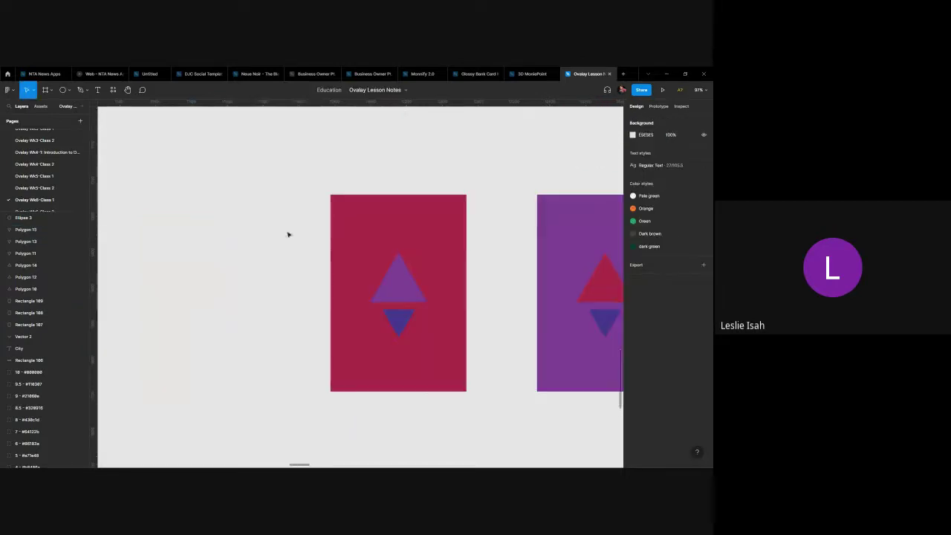
pyautogui.moveTo(287, 222); pyautogui.dragTo(438, 388)
pyautogui.click(310, 284)
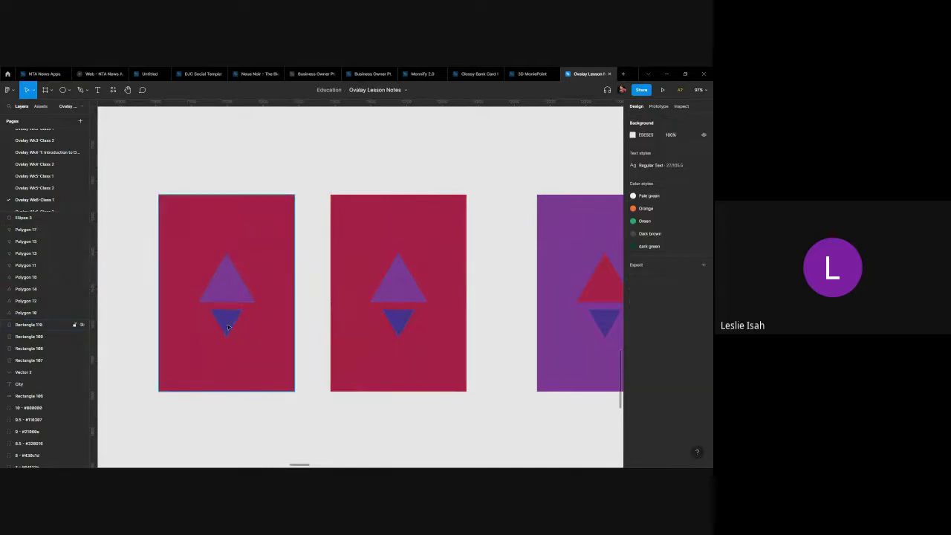
pyautogui.click(268, 305)
pyautogui.click(228, 324)
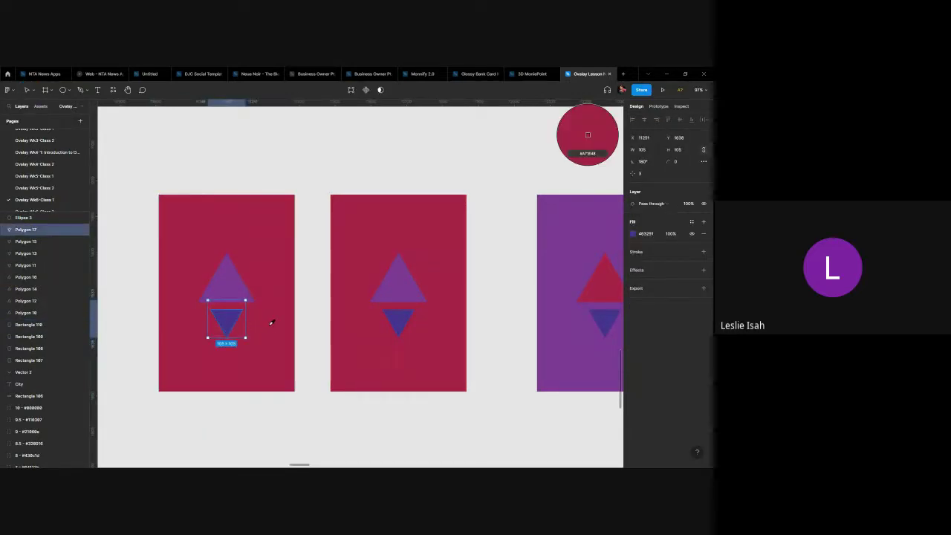
pyautogui.press('Escape')
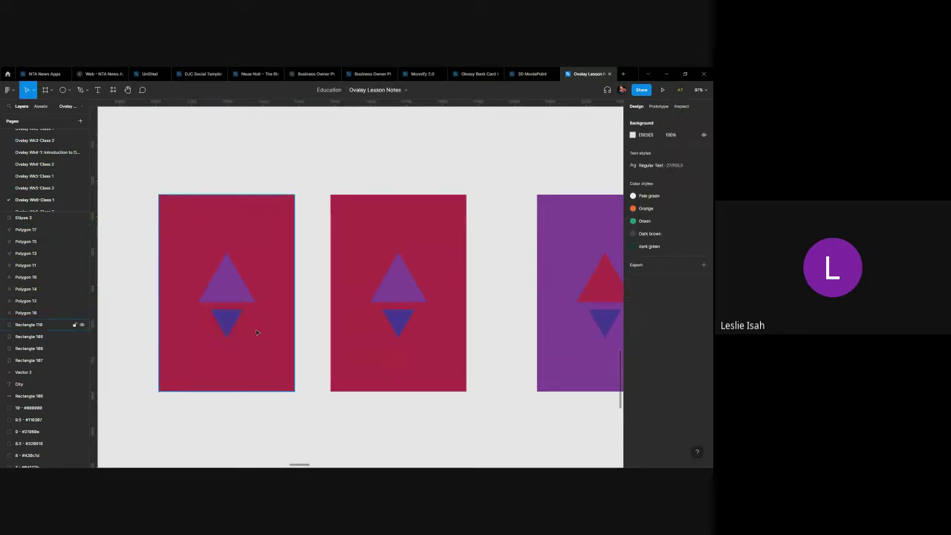
# Fill the rectangle of the leftmost crimson card with the blue-violet sampled from its small inverted triangle.
pyautogui.click(256, 332)
pyautogui.press('i')
pyautogui.click(231, 319)
pyautogui.press('f')
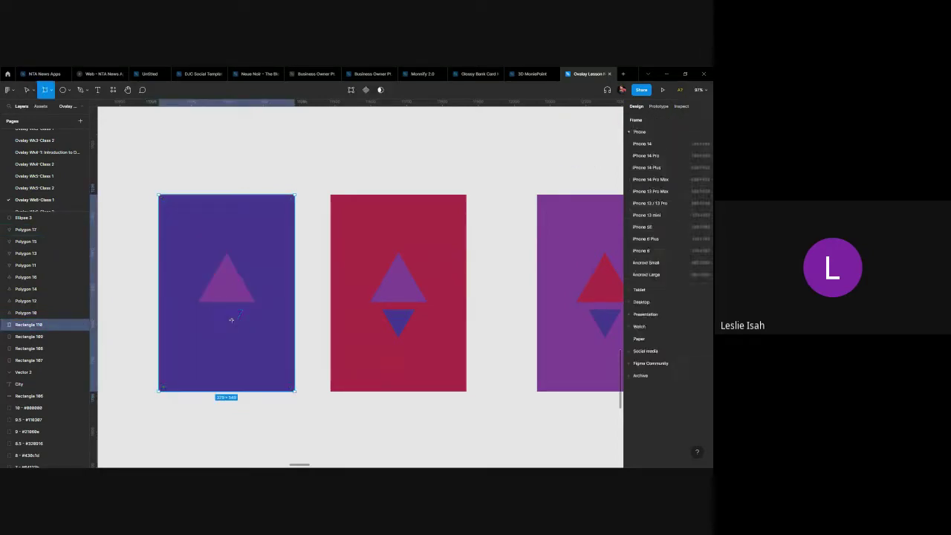
pyautogui.press('v')
# Fill the small inverted triangle on the blue-violet card with crimson sampled from the neighboring crimson card.
pyautogui.click(236, 321)
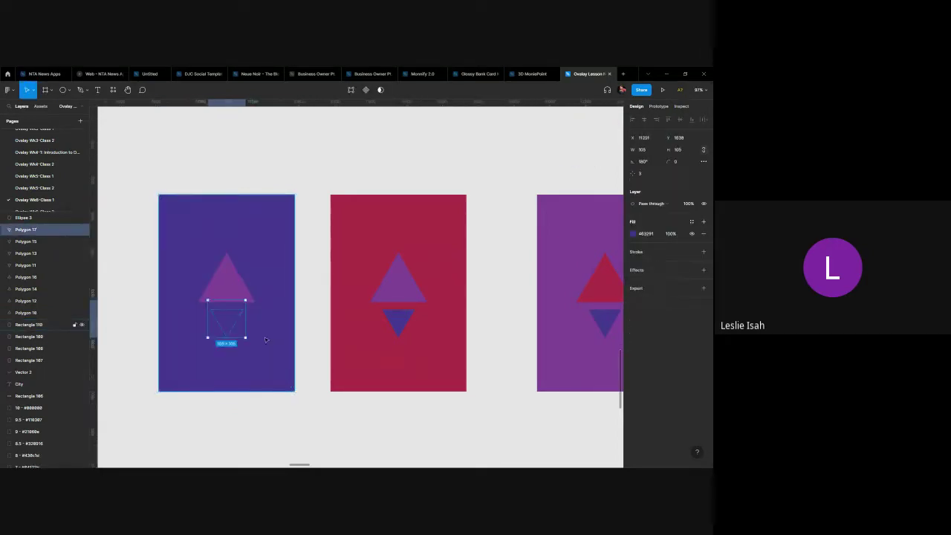
pyautogui.press('i')
pyautogui.click(353, 374)
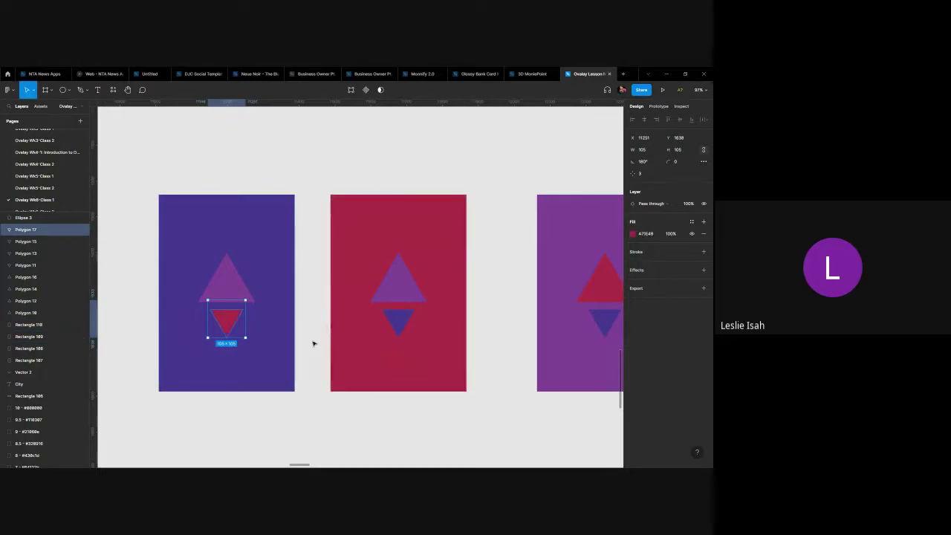
pyautogui.click(316, 292)
# Review the three analogous cards against the circled purple on the color wheel and the Color Schemes slide of complementary, analogous and triadic wheels.
pyautogui.scroll(-5, 308, 377)
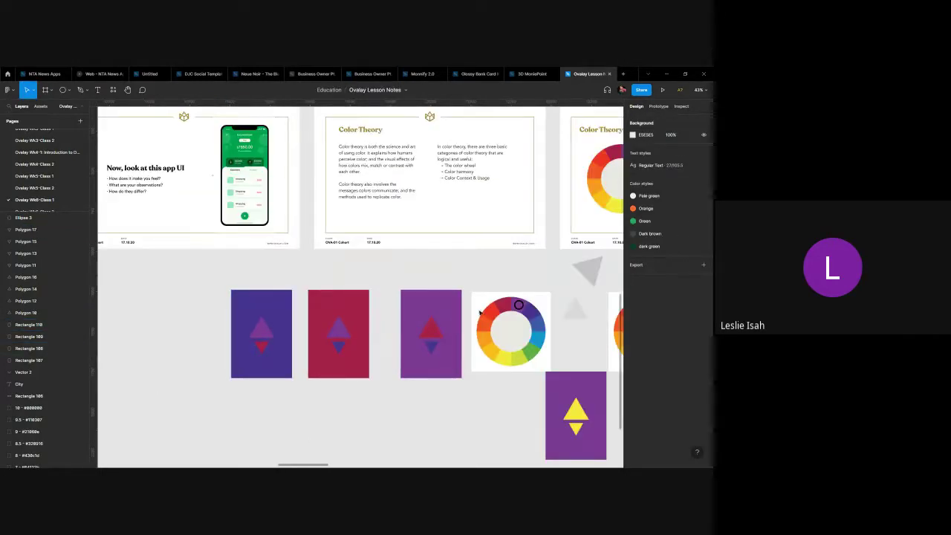
pyautogui.hscroll(3, 445, 283)
pyautogui.scroll(-2, 446, 282)
pyautogui.scroll(5, 413, 244)
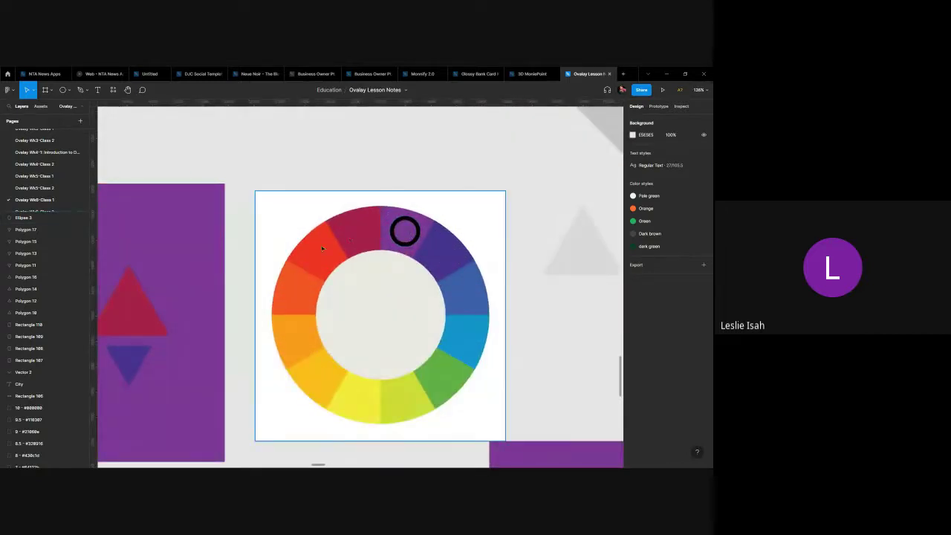
pyautogui.click(401, 245)
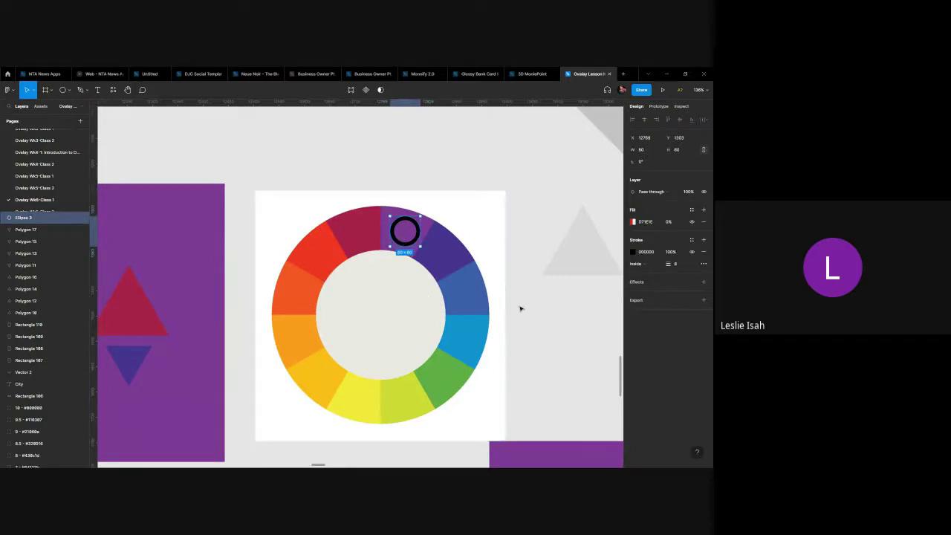
pyautogui.scroll(-10, 539, 298)
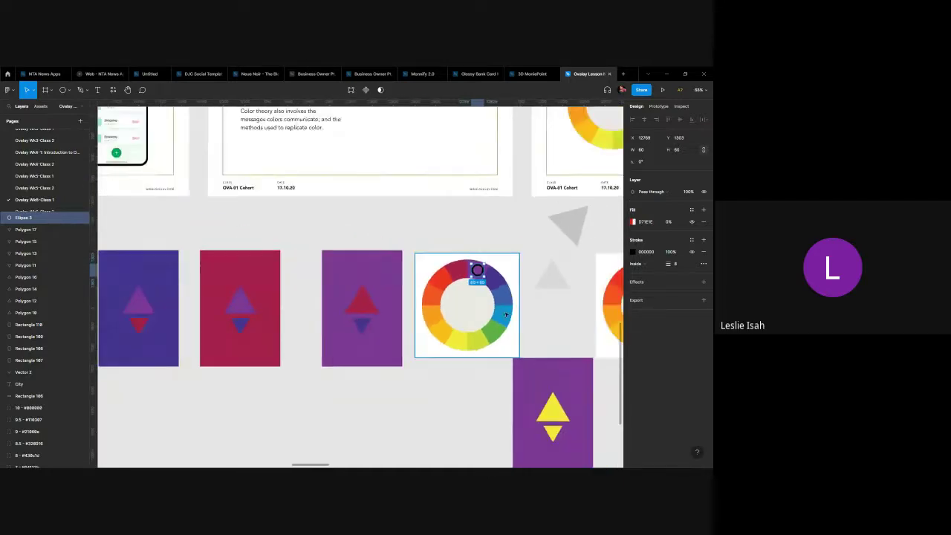
pyautogui.scroll(-1, 506, 327)
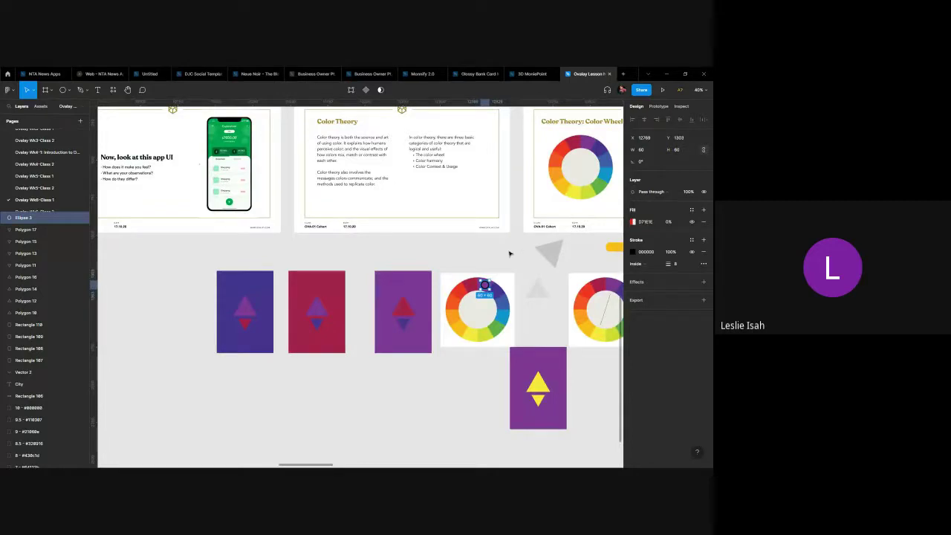
pyautogui.hscroll(15, 509, 253)
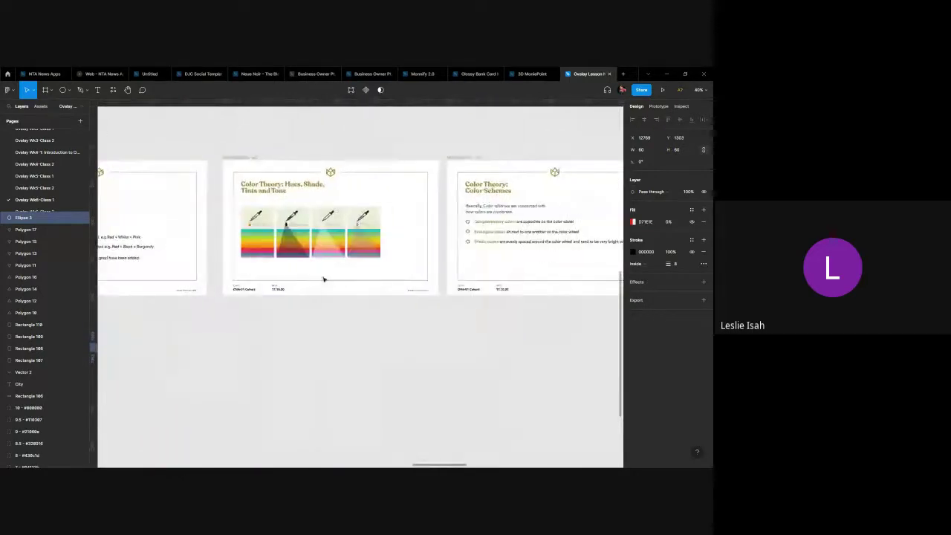
pyautogui.hscroll(14, 323, 279)
pyautogui.hscroll(-2, 447, 267)
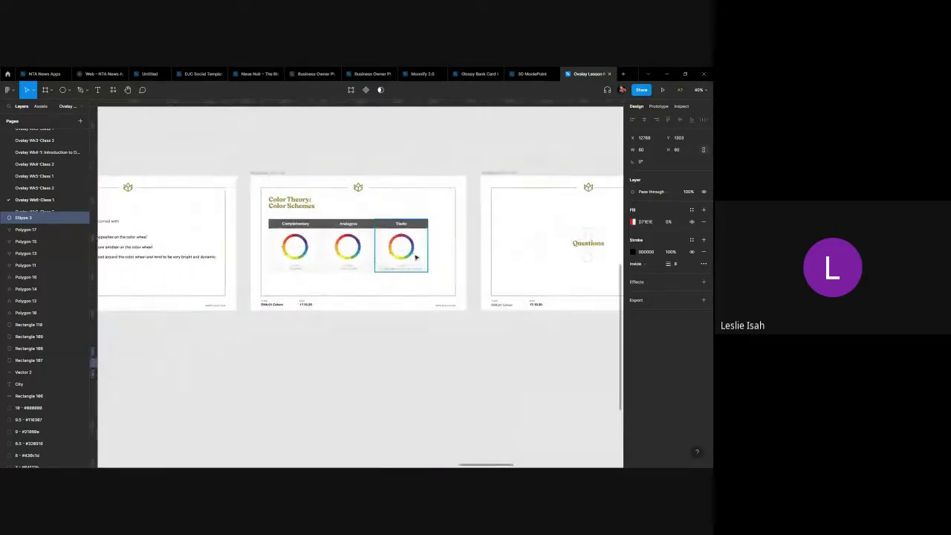
pyautogui.scroll(3, 357, 258)
pyautogui.scroll(-4, 322, 258)
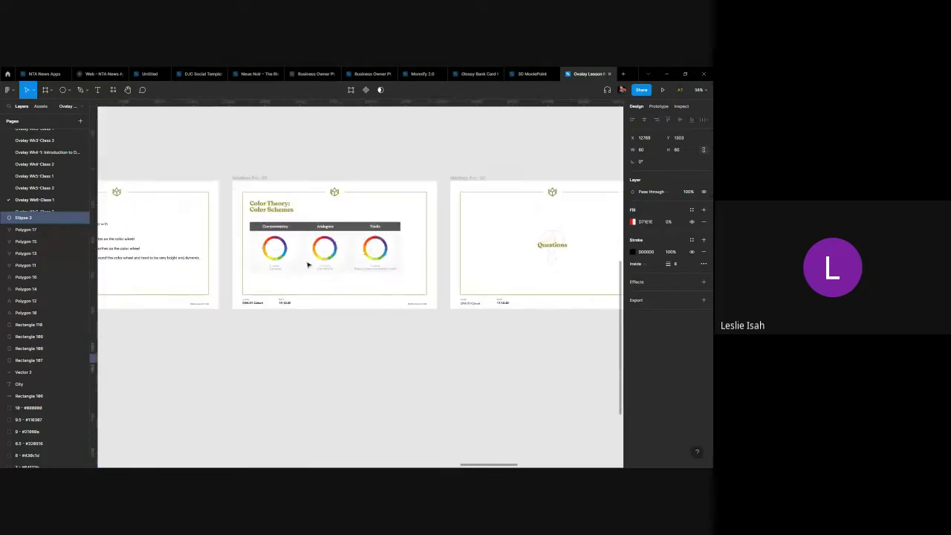
pyautogui.scroll(-5, 309, 268)
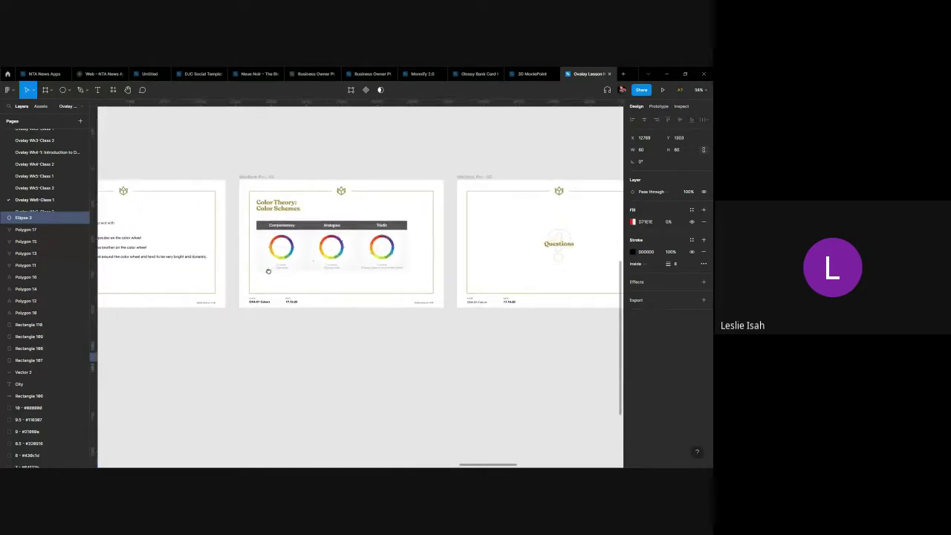
pyautogui.hscroll(-10, 312, 276)
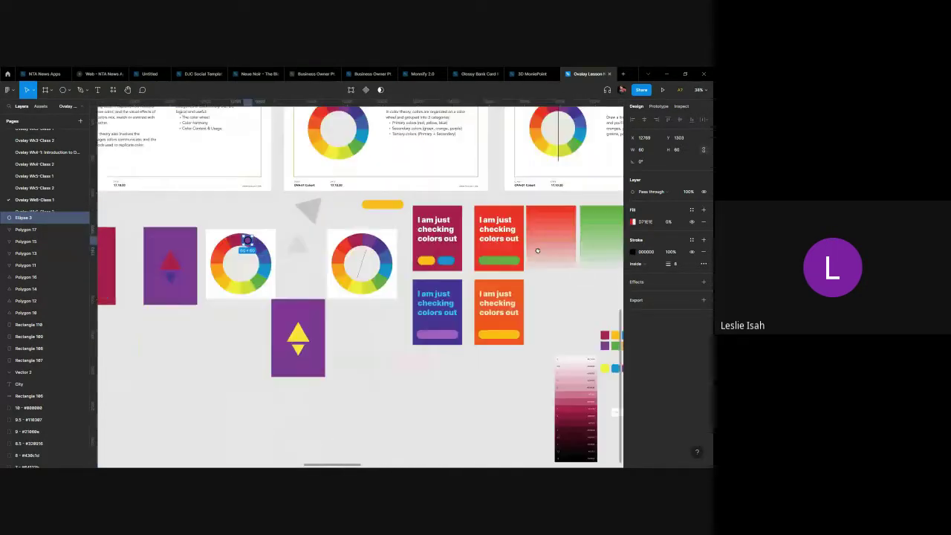
# Move the crimson and blue-violet analogous cards closer to the purple card, leaving equal gaps between the three cards.
pyautogui.hscroll(-2, 323, 319)
pyautogui.scroll(3, 328, 297)
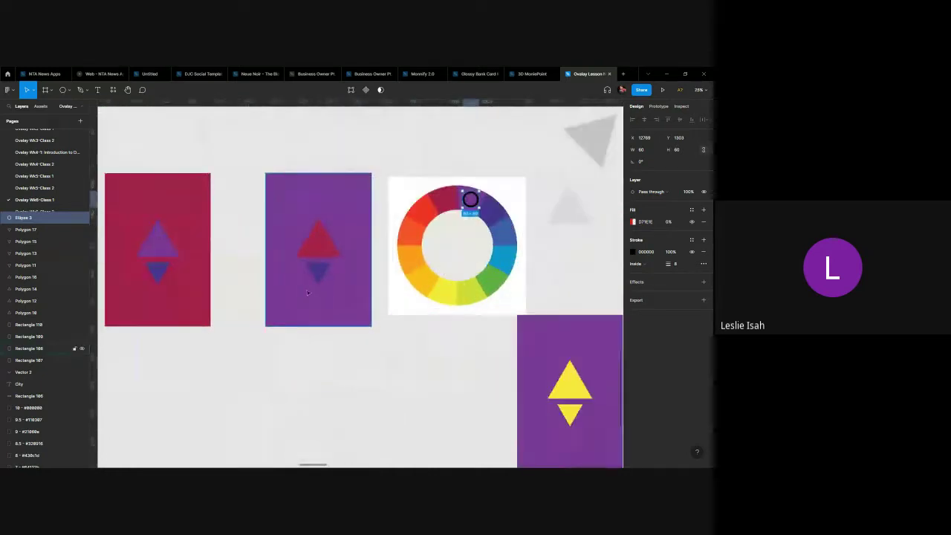
pyautogui.hscroll(-4, 362, 215)
pyautogui.moveTo(377, 143); pyautogui.dragTo(231, 349)
pyautogui.moveTo(317, 281); pyautogui.dragTo(349, 281)
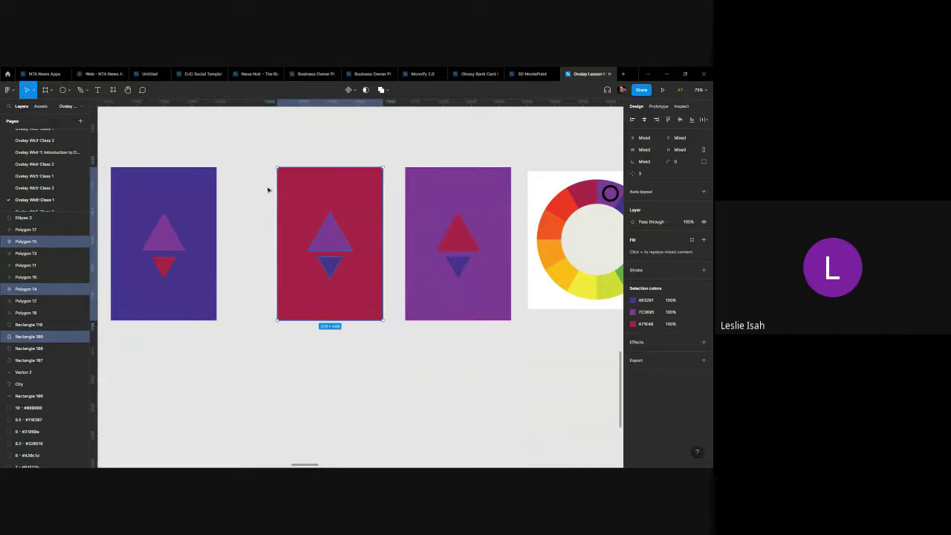
pyautogui.moveTo(266, 136); pyautogui.dragTo(130, 345)
pyautogui.moveTo(163, 282); pyautogui.dragTo(202, 282)
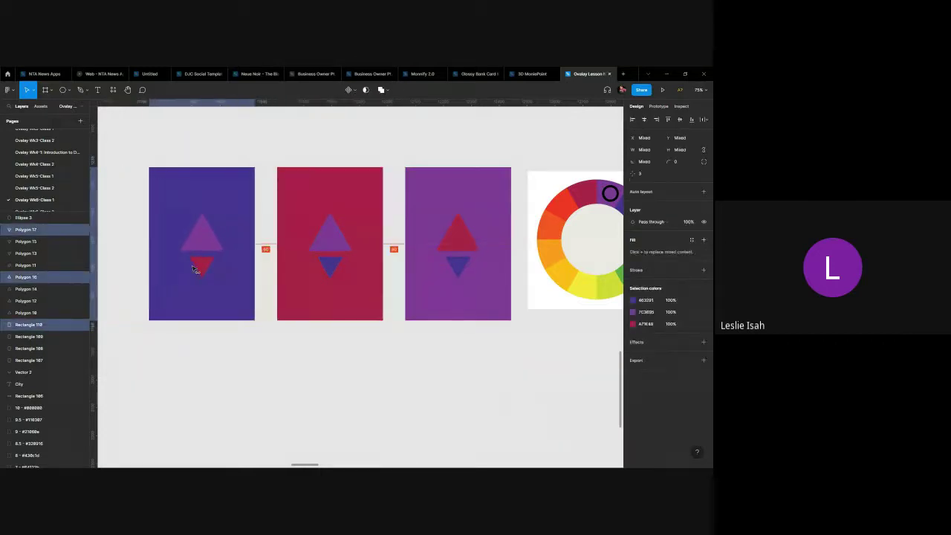
pyautogui.click(391, 371)
# Duplicate the color wheel beside the analogous cards, placing the copy in the empty space below them.
pyautogui.scroll(-5, 491, 347)
pyautogui.moveTo(505, 353); pyautogui.dragTo(291, 268)
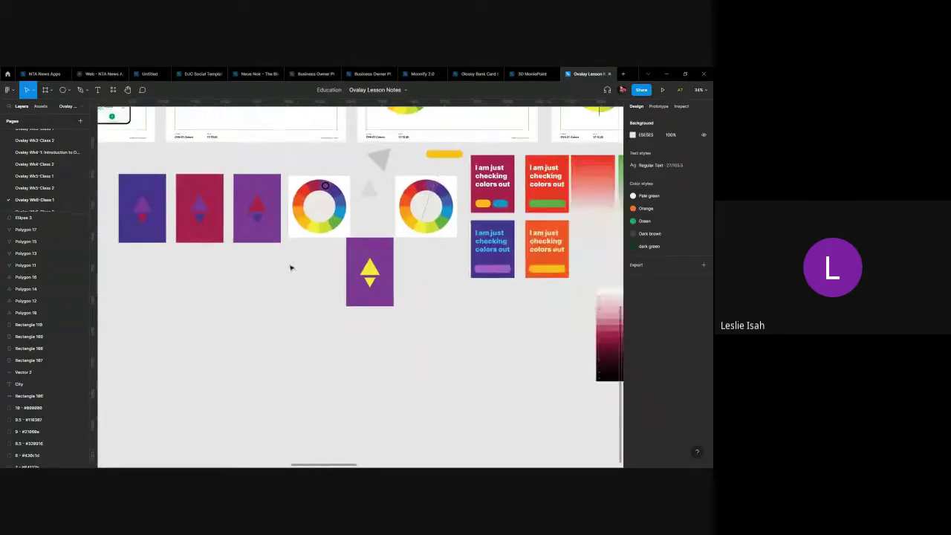
pyautogui.click(319, 217)
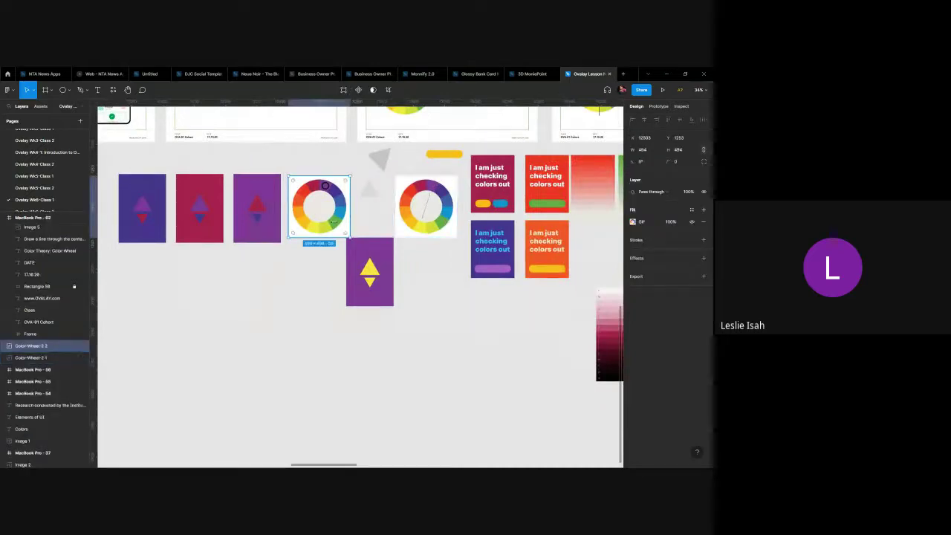
pyautogui.moveTo(319, 219); pyautogui.dragTo(259, 316)
# Place the grey triangle in the center of the copied color wheel and rotate it to -105°.
pyautogui.click(386, 161)
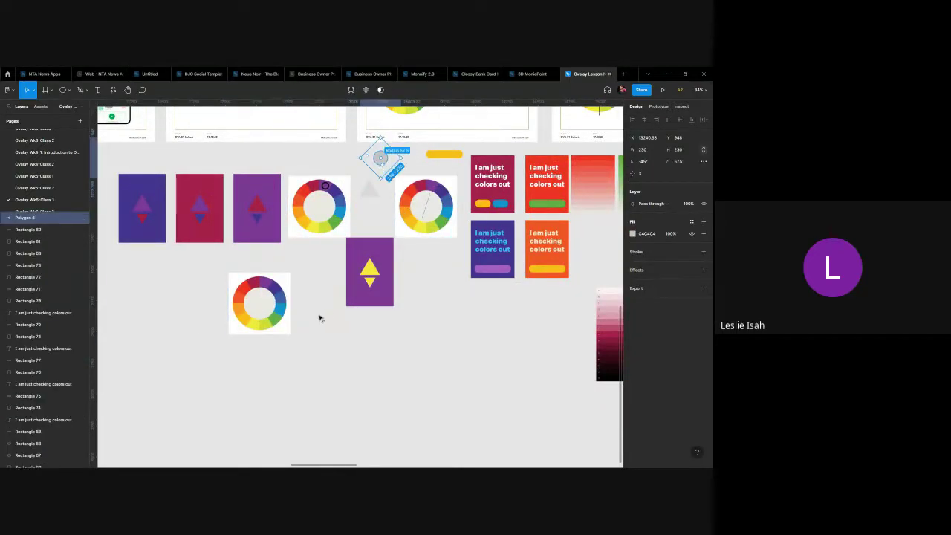
pyautogui.moveTo(378, 159); pyautogui.dragTo(262, 301)
pyautogui.scroll(10, 257, 313)
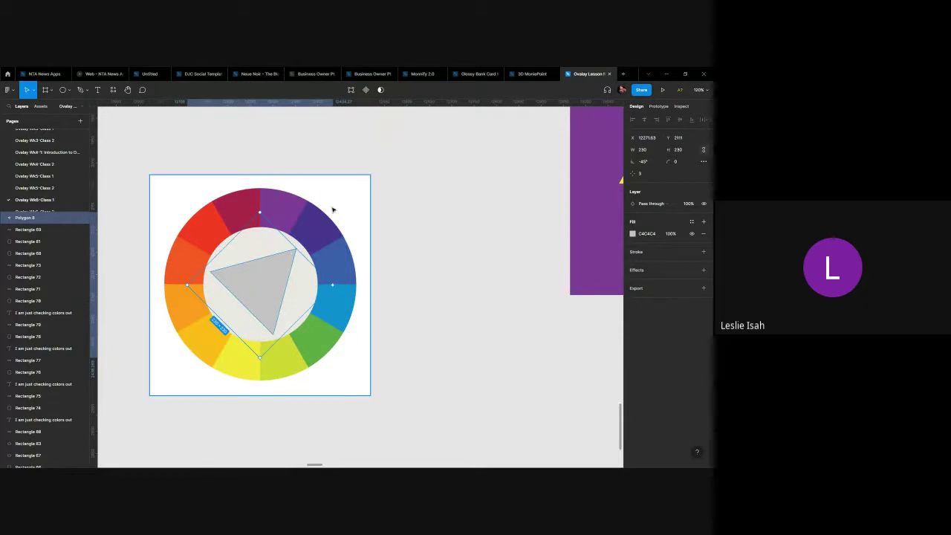
pyautogui.click(428, 242)
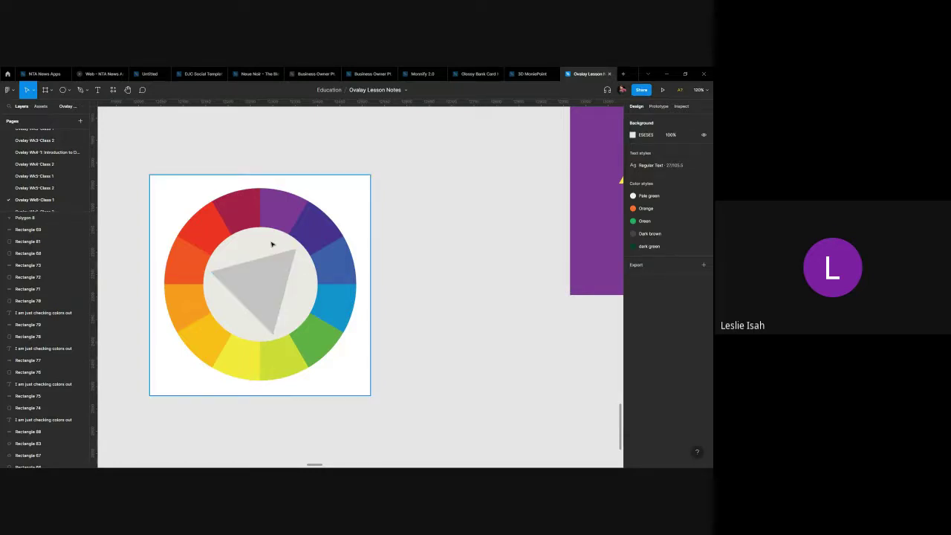
pyautogui.click(337, 306)
pyautogui.doubleClick(287, 290)
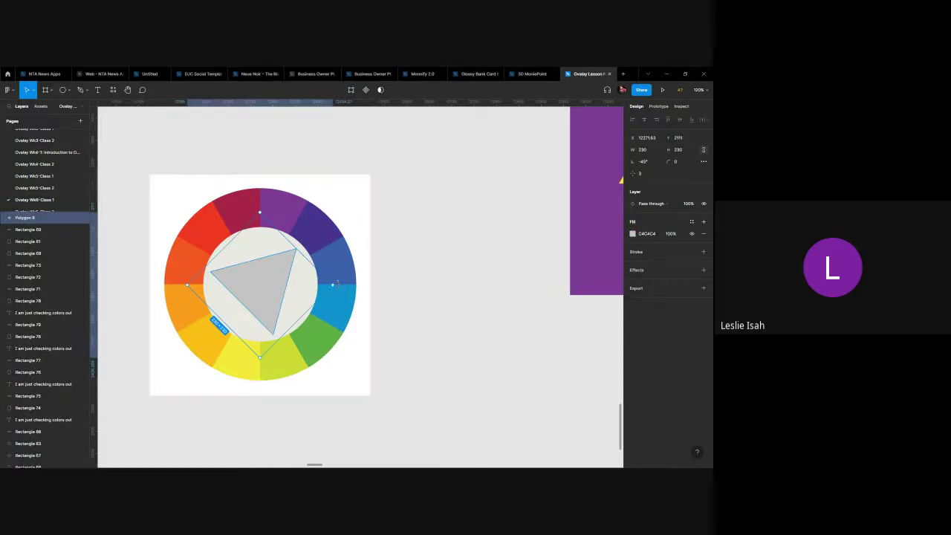
pyautogui.moveTo(337, 283); pyautogui.dragTo(293, 331)
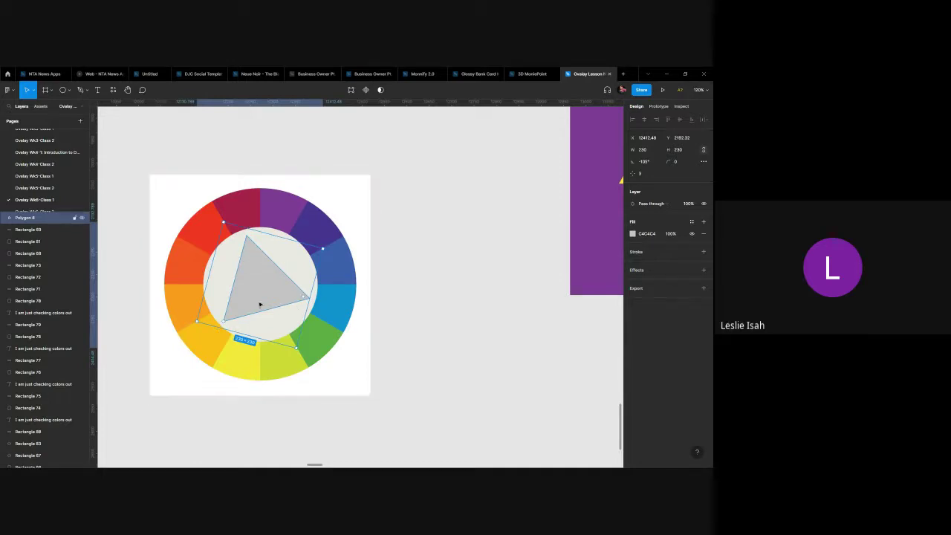
# Move the purple card with its two yellow triangles directly to the right of the copied color wheel.
pyautogui.scroll(-5, 210, 236)
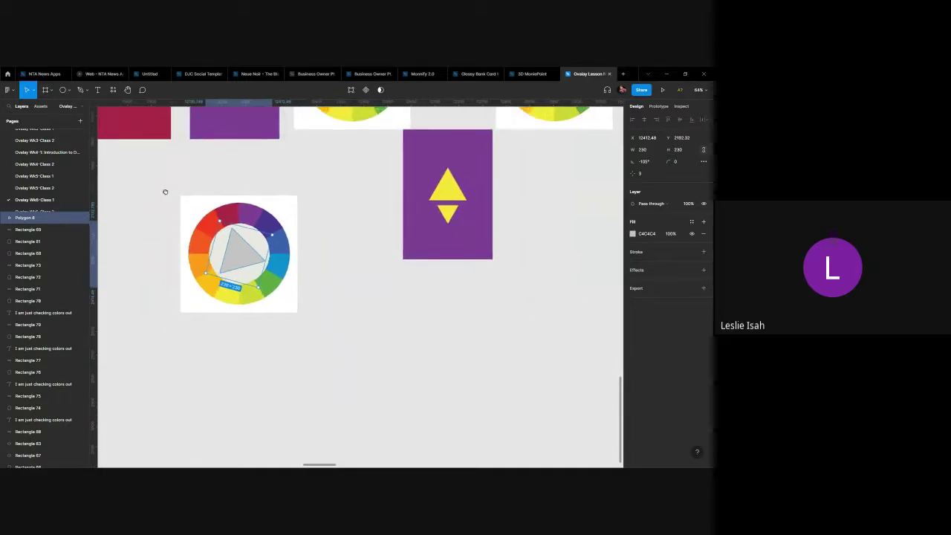
pyautogui.scroll(1, 260, 215)
pyautogui.moveTo(468, 189); pyautogui.dragTo(435, 275)
pyautogui.click(524, 248)
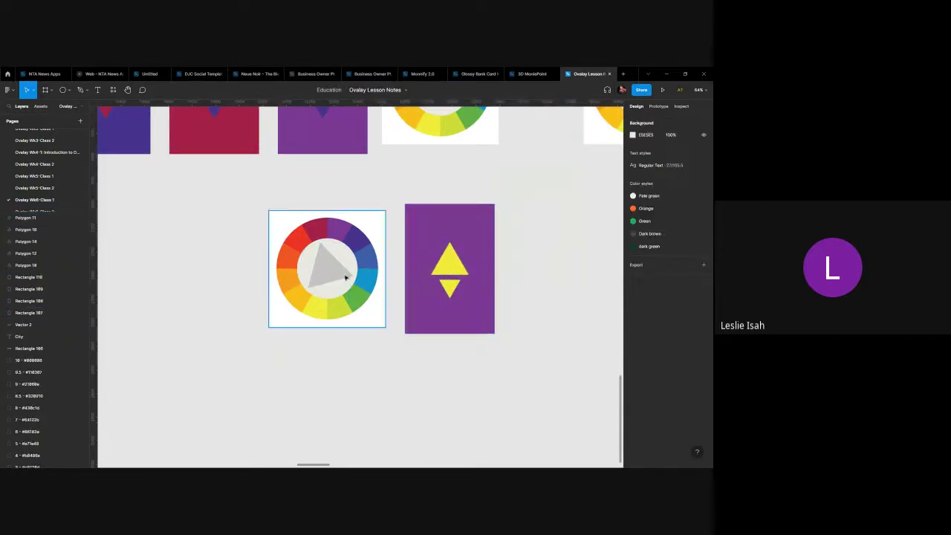
# Fill the rectangle of the card beside the triangle wheel with crimson sampled from the wheel.
pyautogui.click(424, 290)
pyautogui.press('i')
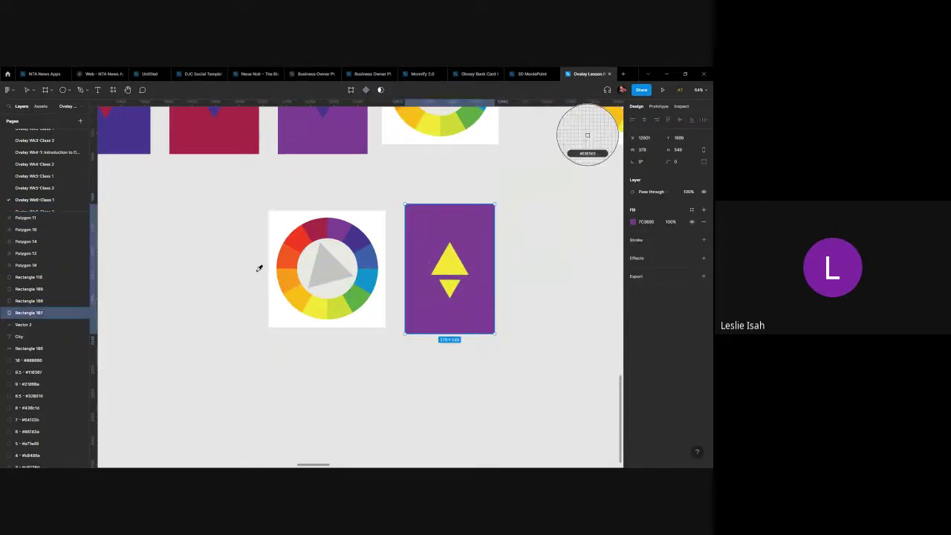
pyautogui.click(297, 245)
pyautogui.press('f')
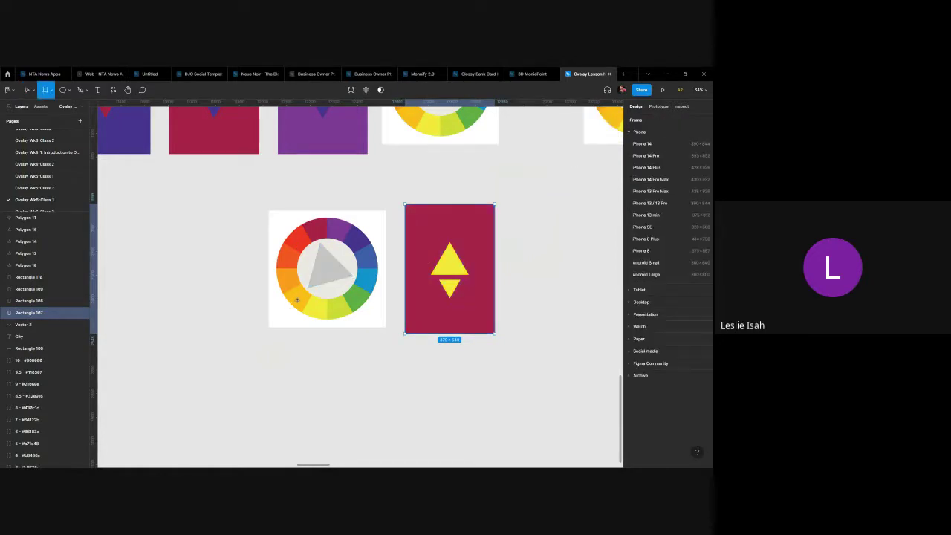
pyautogui.press('v')
pyautogui.click(302, 297)
# Fill the large triangle on the triadic card with the amber yellow sampled from the color wheel.
pyautogui.click(449, 267)
pyautogui.press('i')
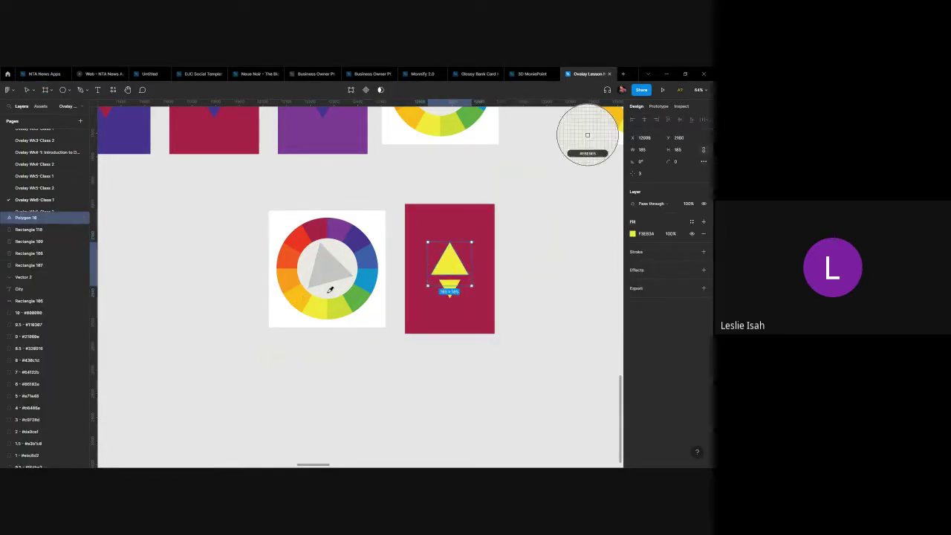
pyautogui.click(302, 292)
pyautogui.press('f')
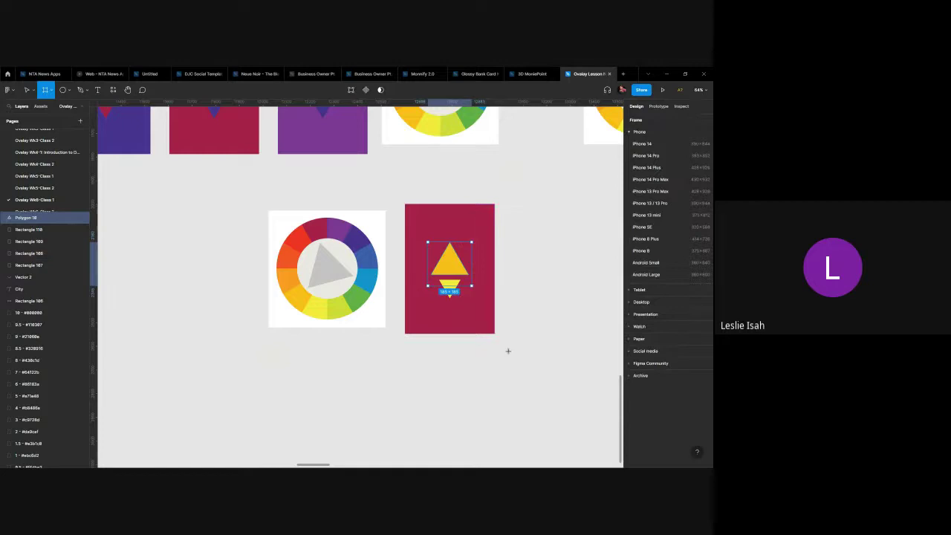
pyautogui.press('Escape')
# Fill the small inverted triangle on the triadic card with the light blue sampled from the color wheel.
pyautogui.click(449, 288)
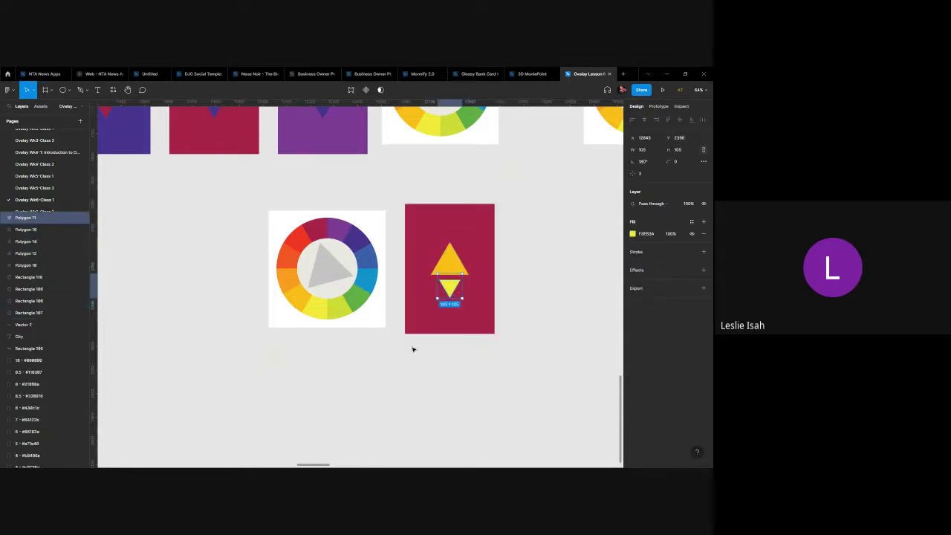
pyautogui.press('i')
pyautogui.click(366, 277)
pyautogui.click(515, 266)
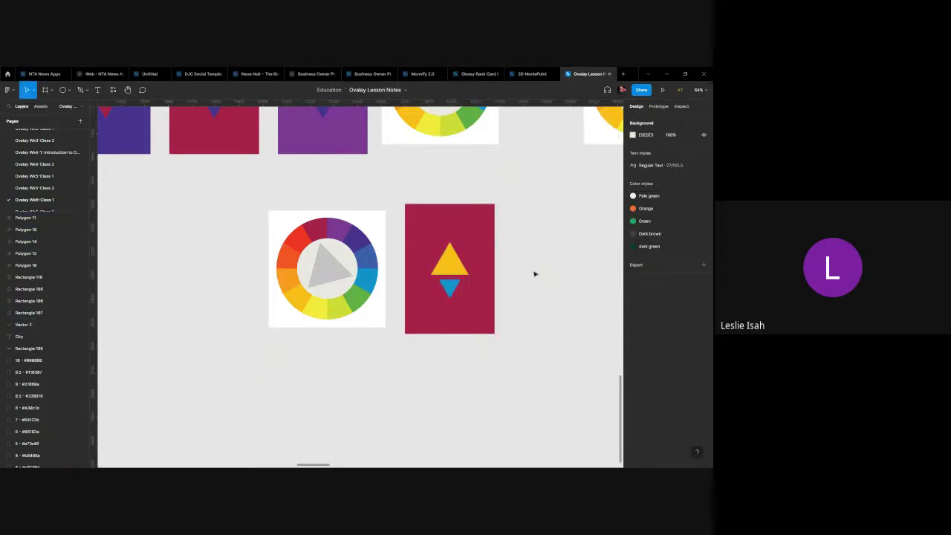
# Duplicate the crimson triadic card with its two triangles, placing the copy to its right.
pyautogui.moveTo(530, 202); pyautogui.dragTo(467, 338)
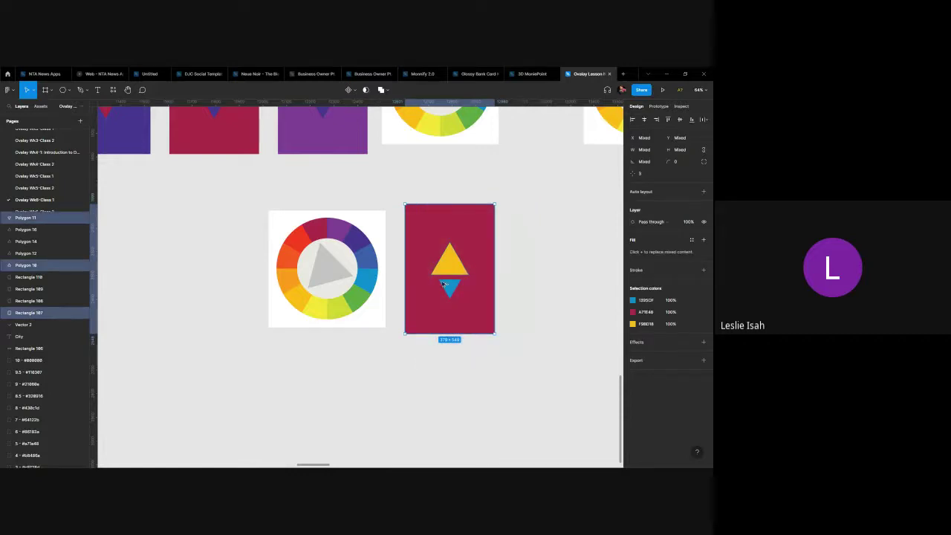
pyautogui.moveTo(443, 284); pyautogui.dragTo(544, 284)
pyautogui.click(533, 354)
pyautogui.moveTo(533, 354); pyautogui.dragTo(411, 383)
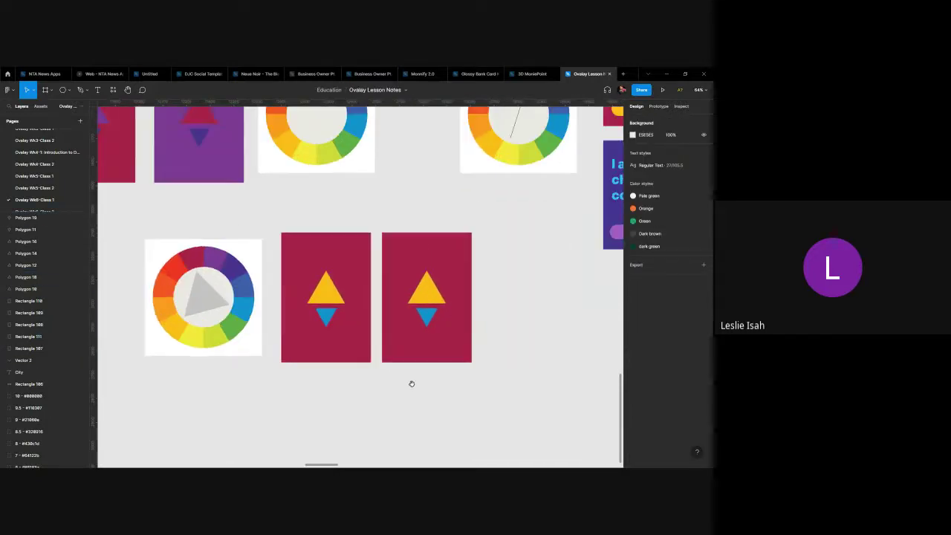
# Fill the rectangle of the duplicated triadic card with the light blue used in the scheme.
pyautogui.click(414, 320)
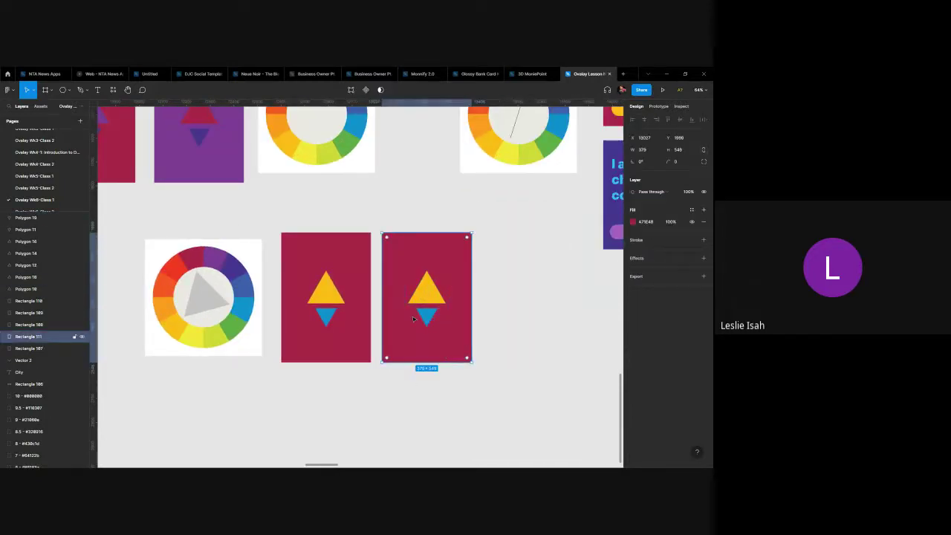
pyautogui.press('i')
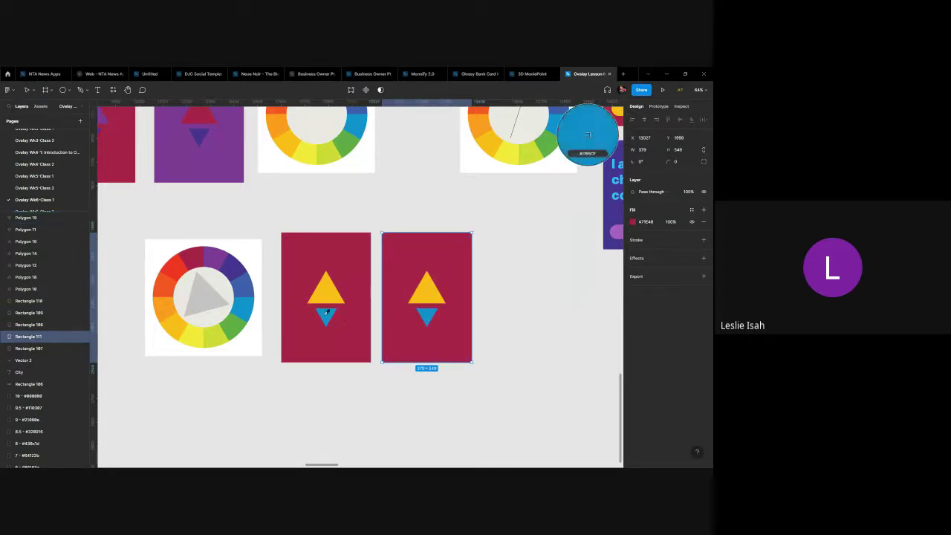
pyautogui.click(563, 125)
pyautogui.press('f')
pyautogui.press('v')
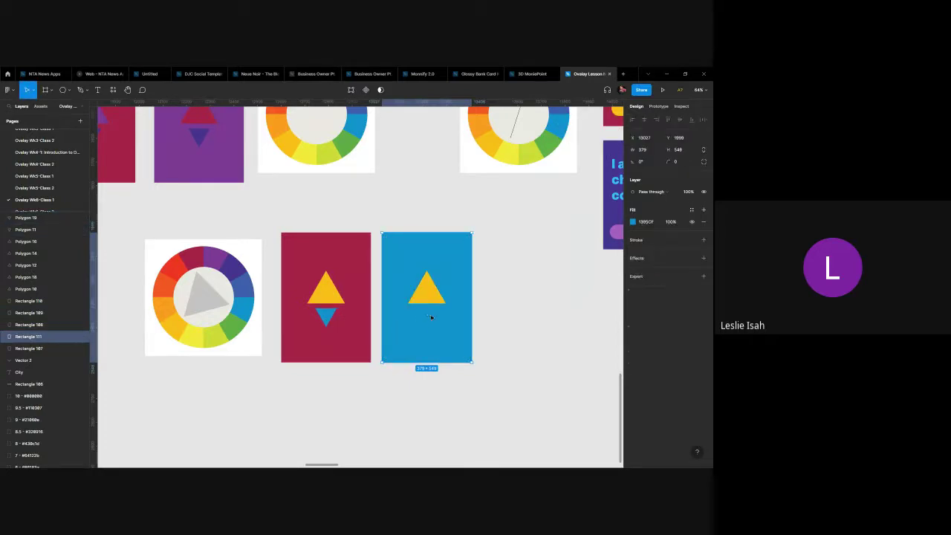
# Fill the small inverted triangle on the blue triadic card with crimson sampled from the neighboring card.
pyautogui.click(431, 315)
pyautogui.press('i')
pyautogui.click(335, 323)
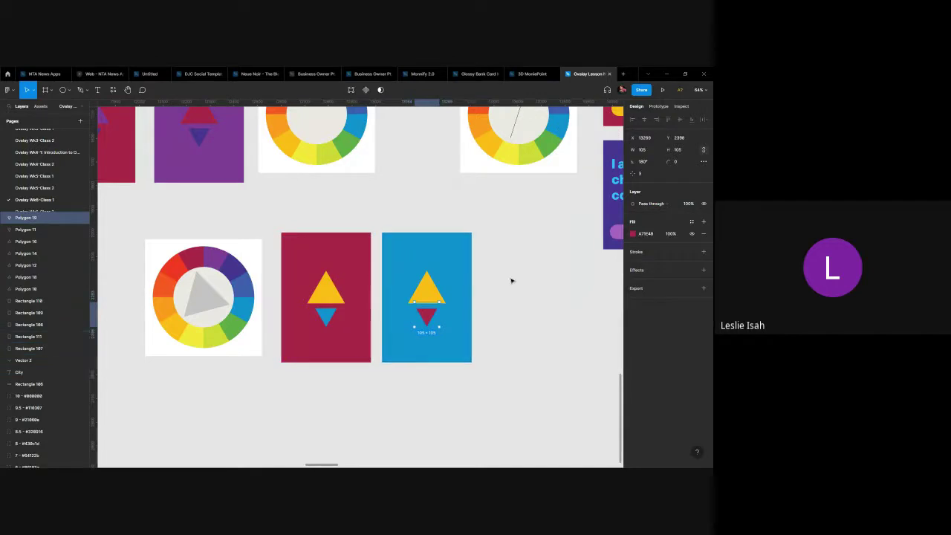
pyautogui.click(544, 294)
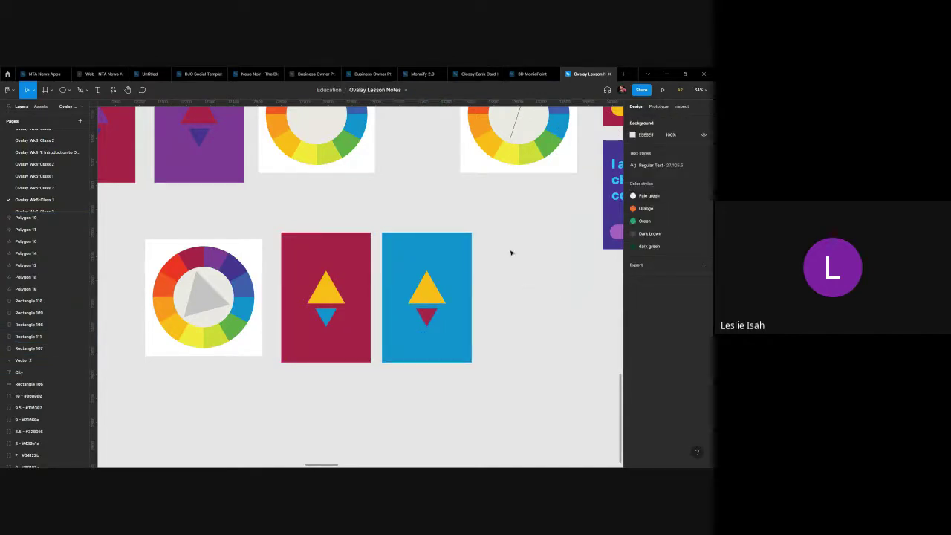
# Review the Triadic wheel and its caption on the Color Schemes slide, and continue to the Questions slide.
pyautogui.scroll(-5, 503, 250)
pyautogui.hscroll(10, 496, 247)
pyautogui.scroll(3, 496, 248)
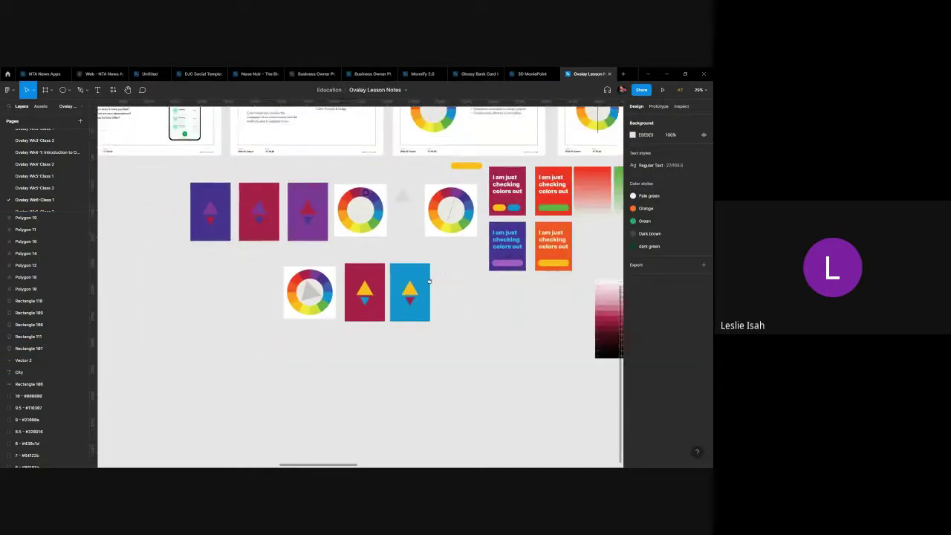
pyautogui.hscroll(15, 251, 291)
pyautogui.scroll(1, 251, 291)
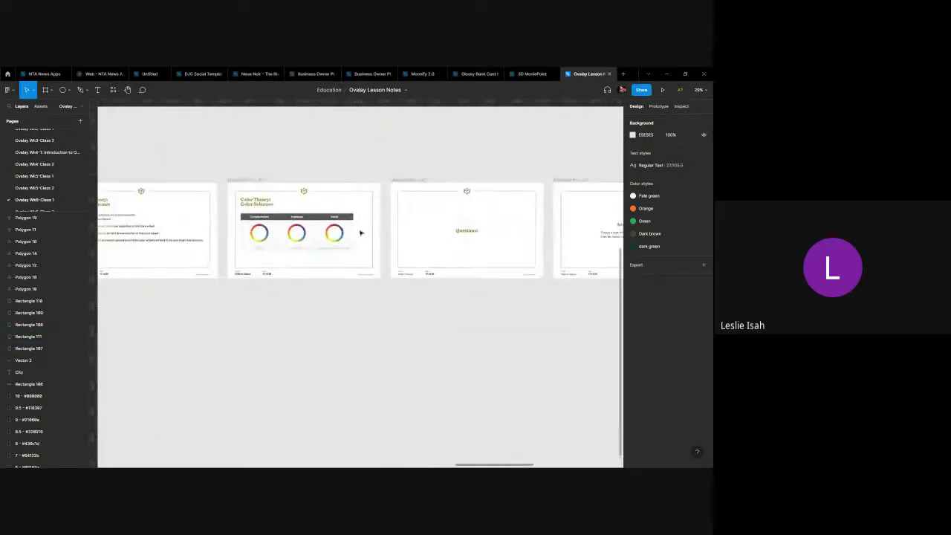
pyautogui.scroll(5, 360, 233)
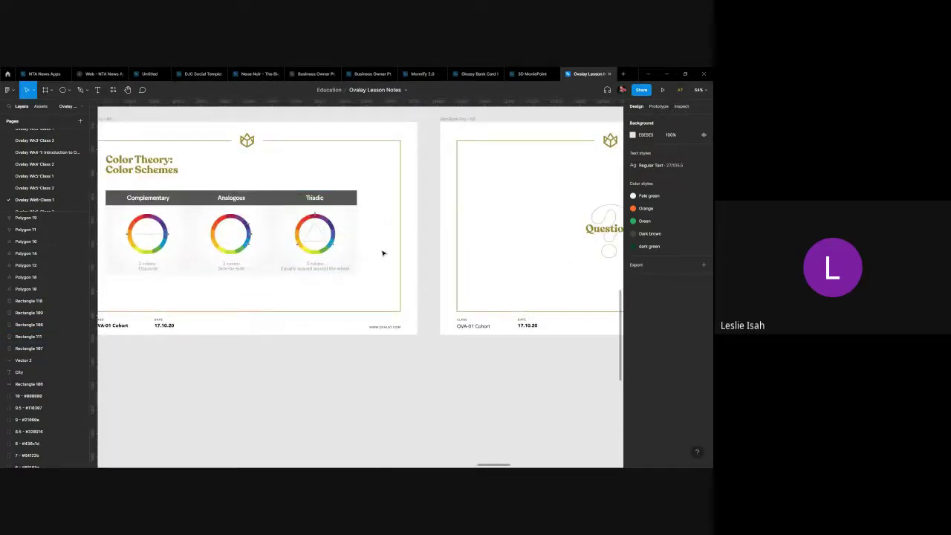
pyautogui.hotkey('alt', 'Tab')
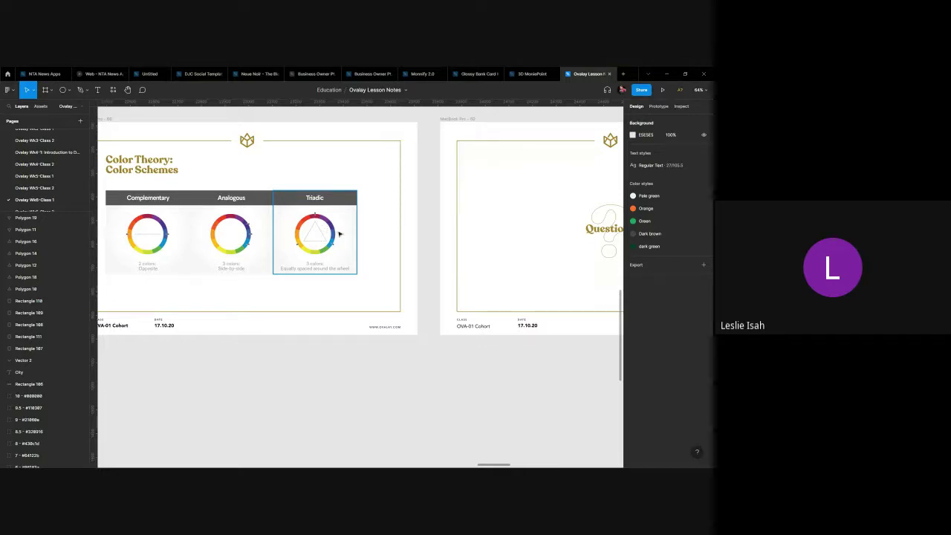
pyautogui.scroll(5, 309, 235)
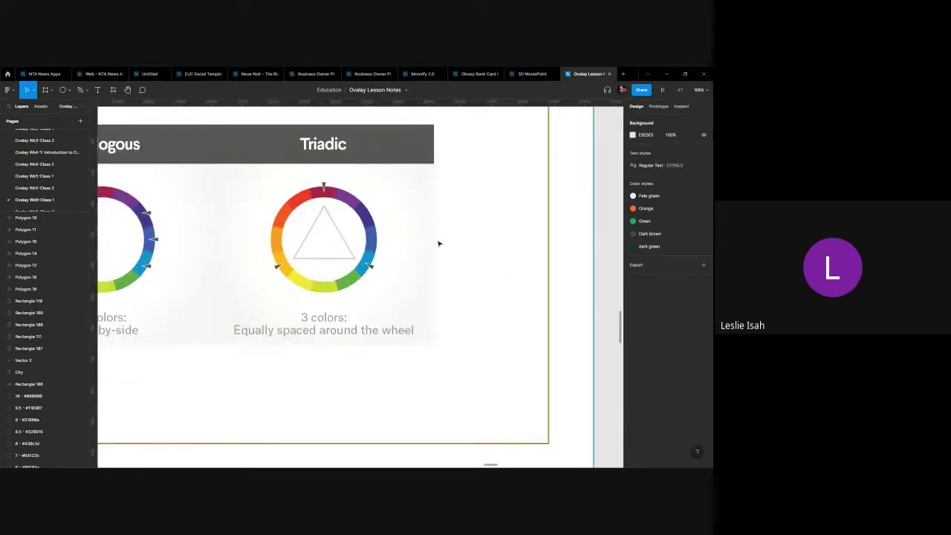
pyautogui.scroll(-5, 435, 245)
pyautogui.click(407, 235)
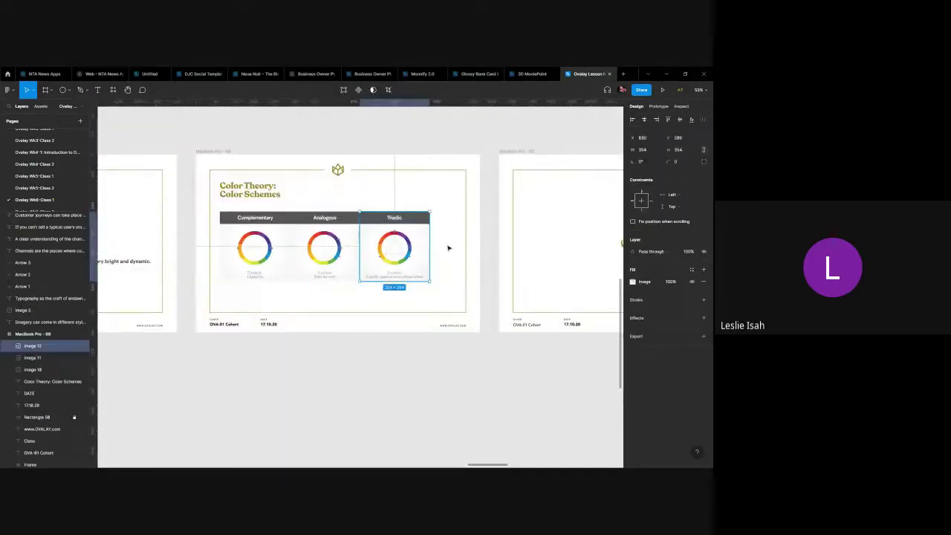
pyautogui.hscroll(5, 448, 246)
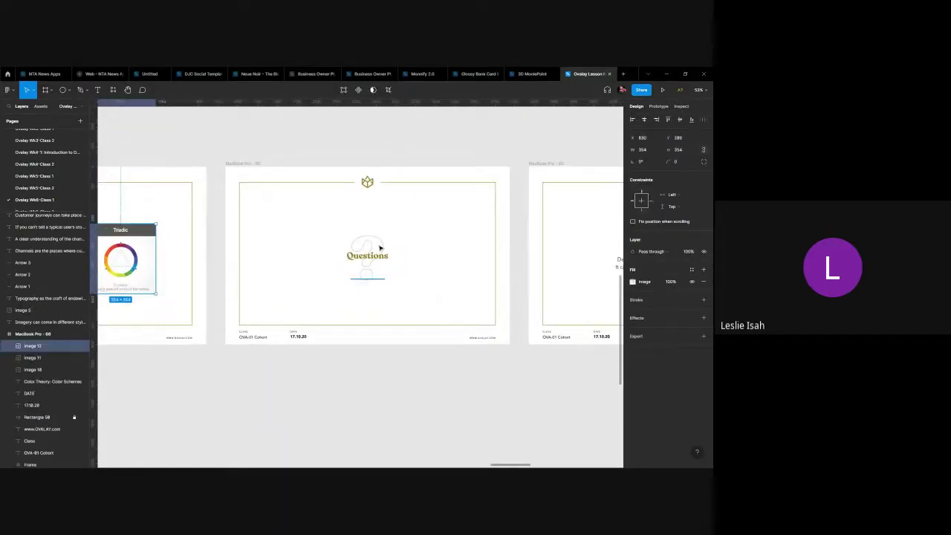
# Close the Ovalay Lesson Notes file and minimize the open windows to reach the desktop.
pyautogui.click(609, 74)
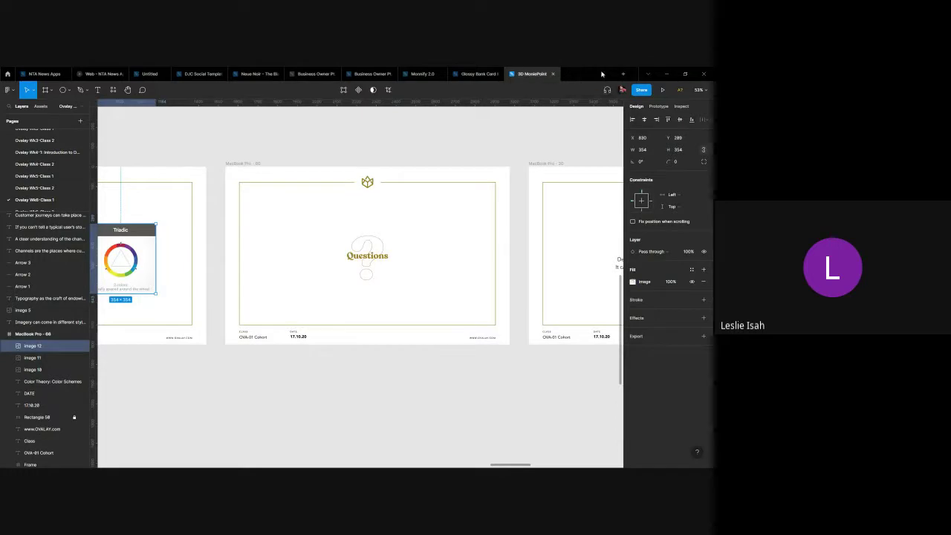
pyautogui.click(667, 74)
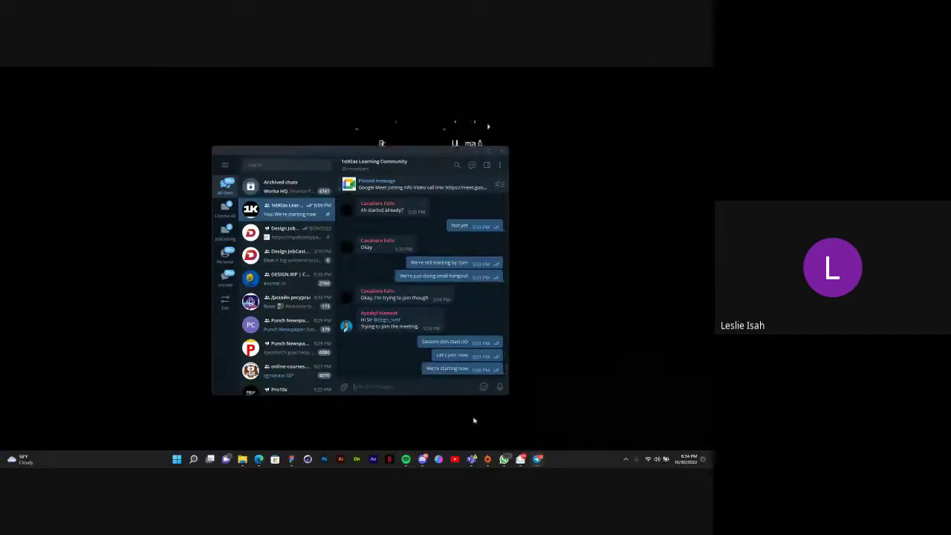
pyautogui.click(477, 151)
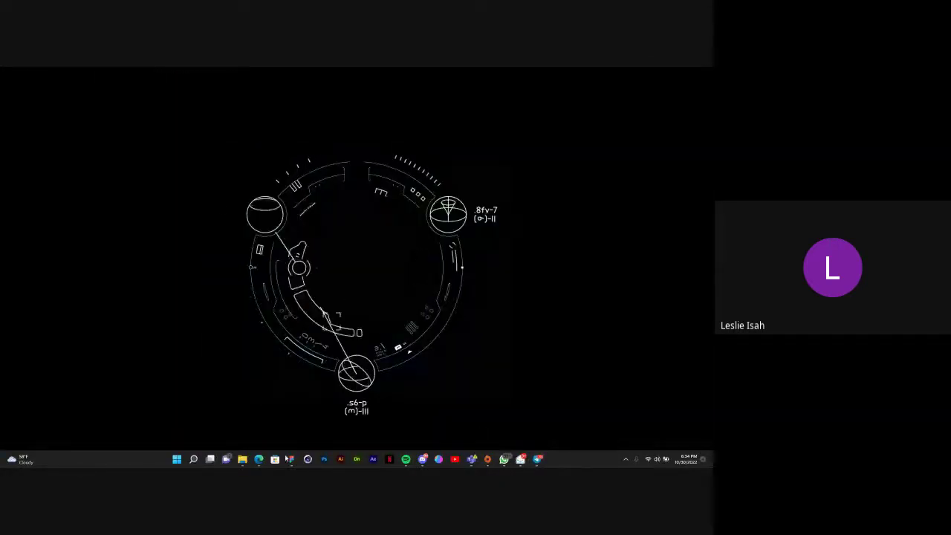
# Switch to the Google Meet call and stop presenting the screen.
pyautogui.moveTo(290, 459)
pyautogui.click(195, 420)
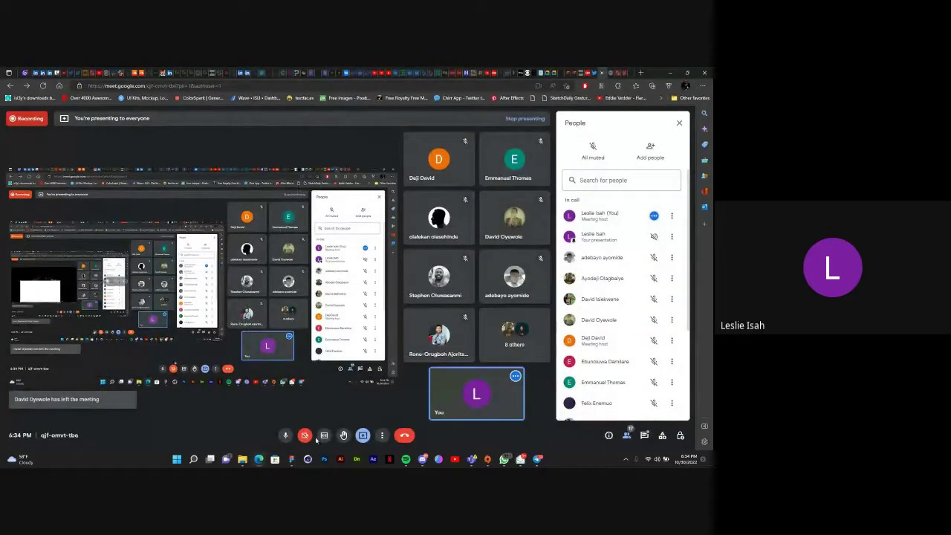
pyautogui.click(364, 437)
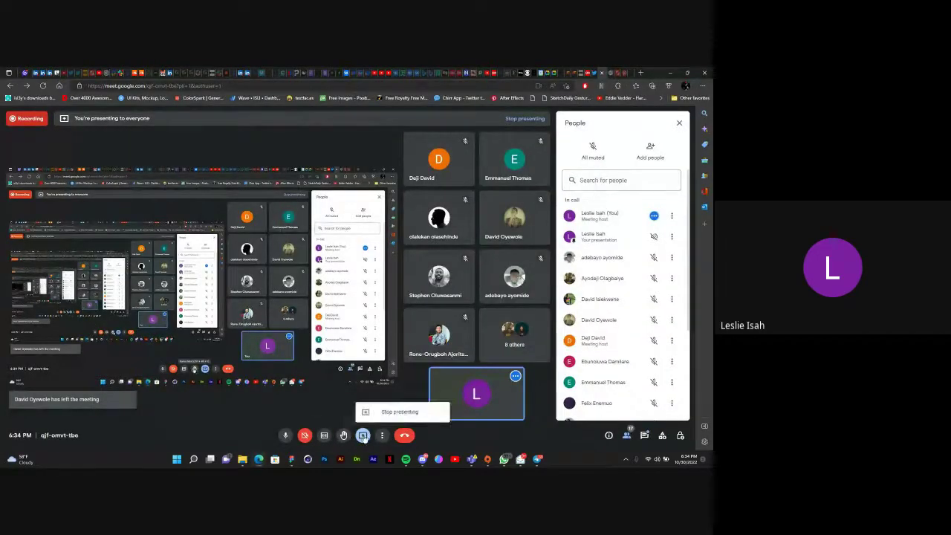
pyautogui.click(400, 412)
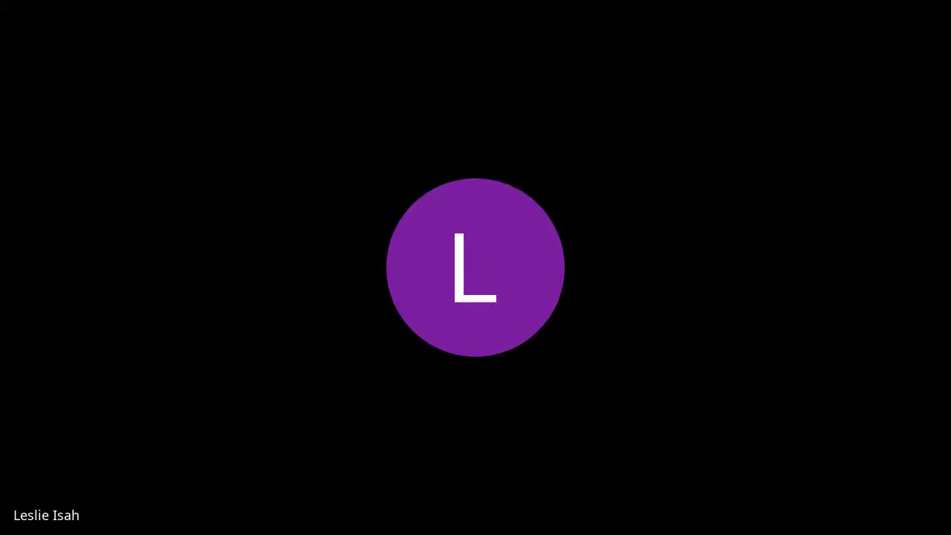